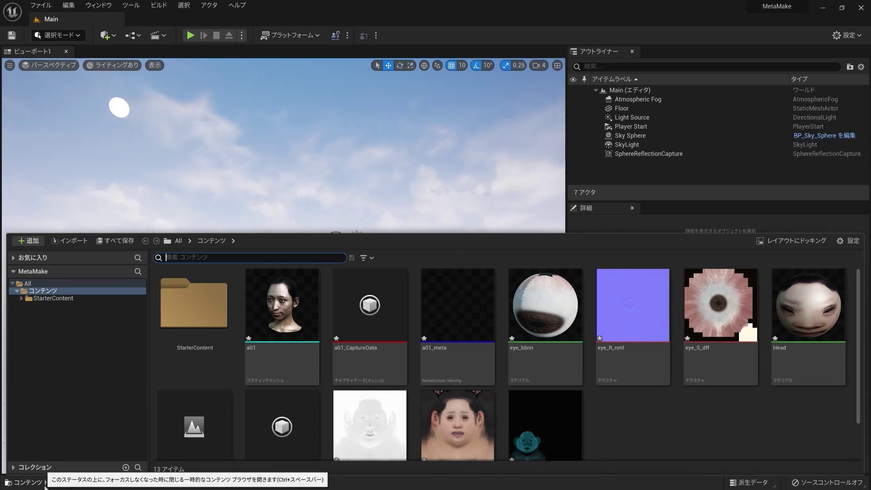
Create a new MetaHuman Identity asset in the コンテンツ folder and name it test_mtea
left_click(28, 241)
mouse_move(87, 336)
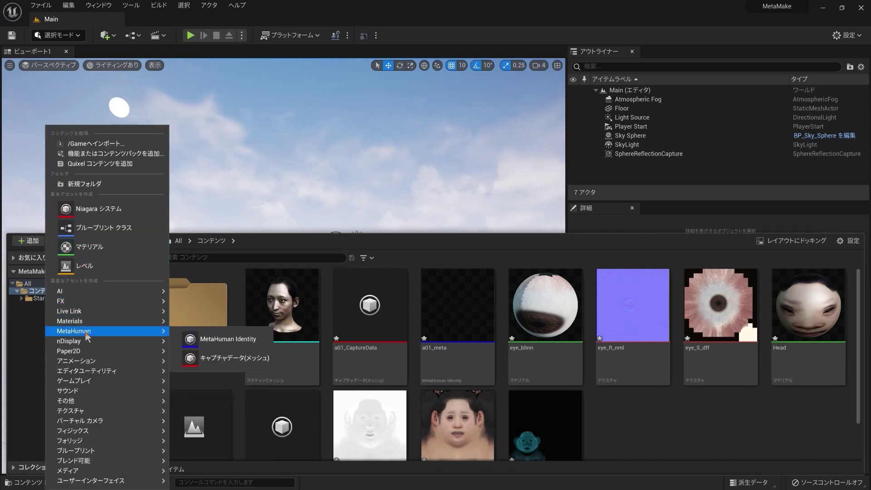
left_click(205, 346)
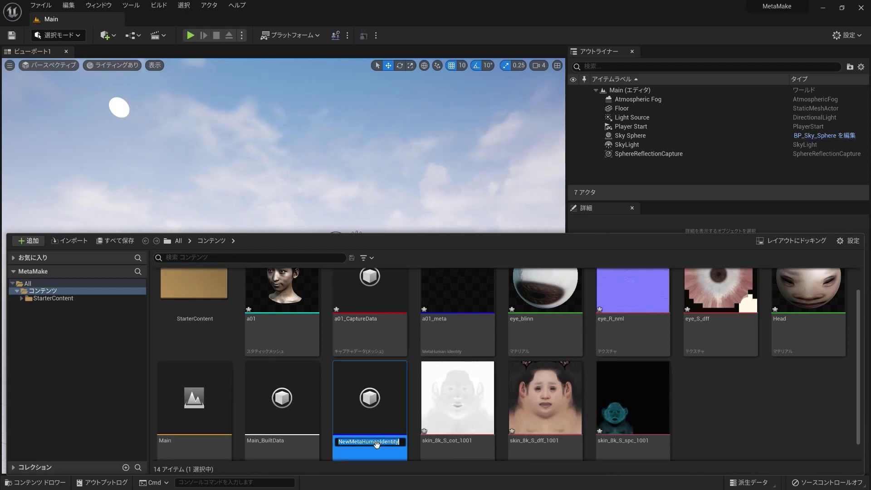
key("BackSpace")
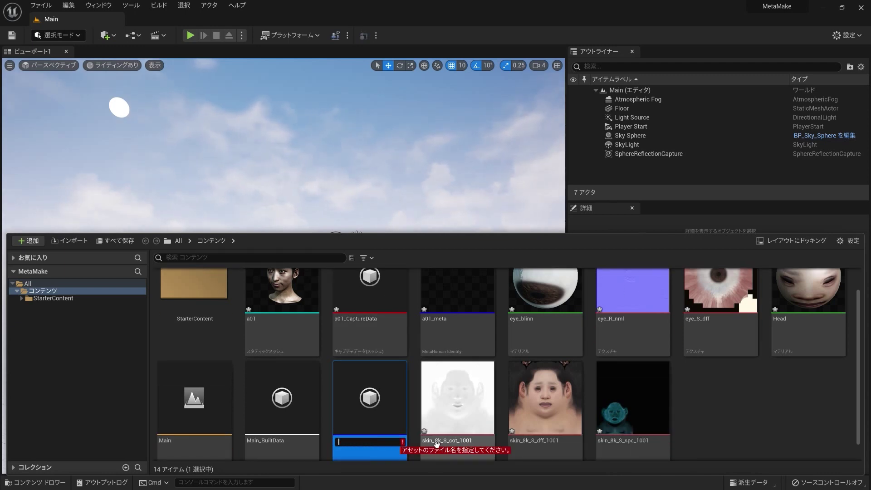
type("test")
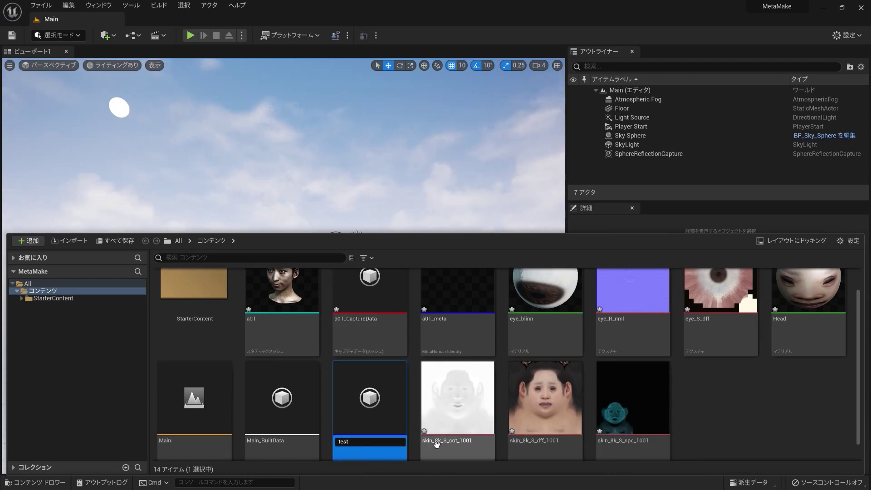
type("_")
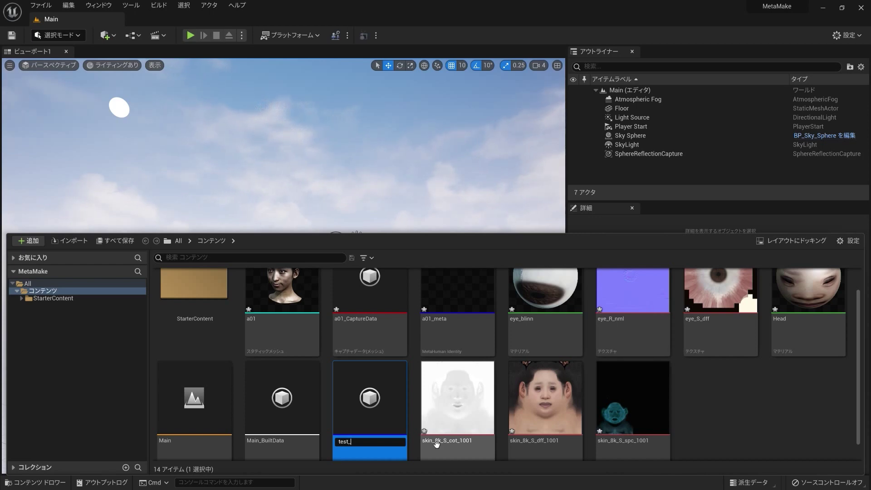
type("mtea")
key("Return")
Open the test_mtea identity and create its components from the a01 static mesh
double_click(635, 413)
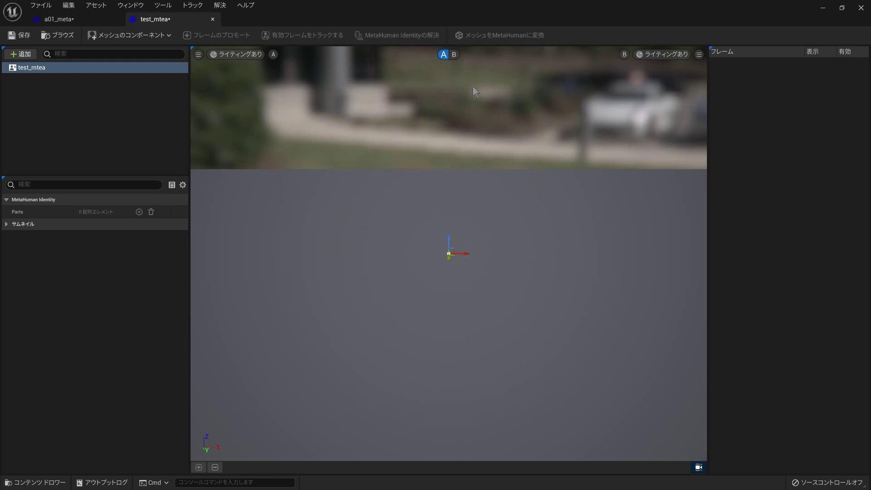
left_click(117, 36)
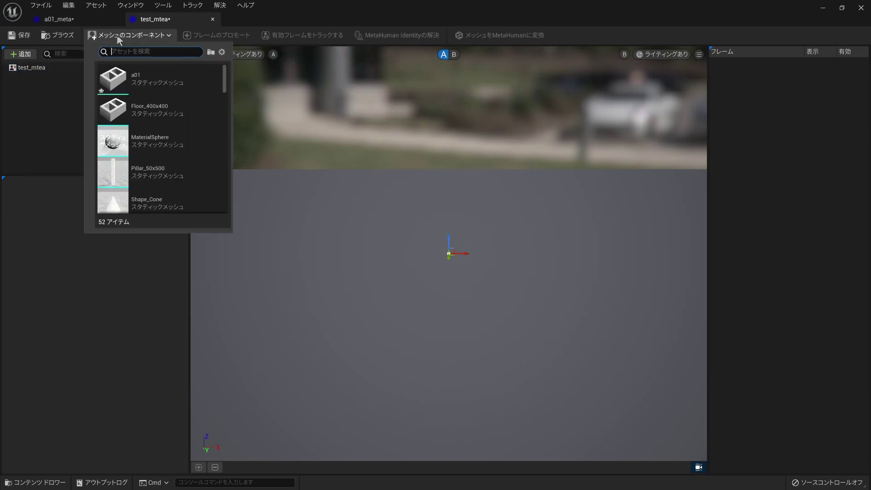
left_click(111, 80)
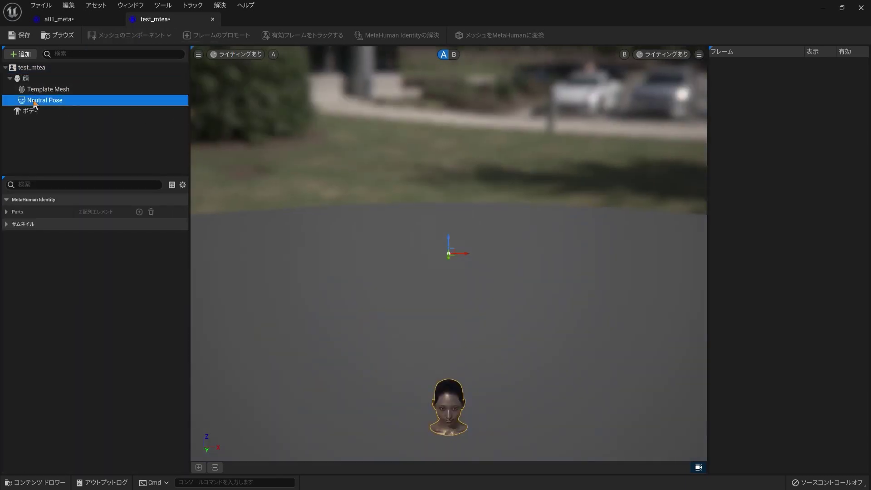
With Neutral Pose selected, set view A to unlit (ライティングなし) with a field of view of 20 and focus on the head
left_click(235, 55)
left_click(240, 90)
left_click(198, 55)
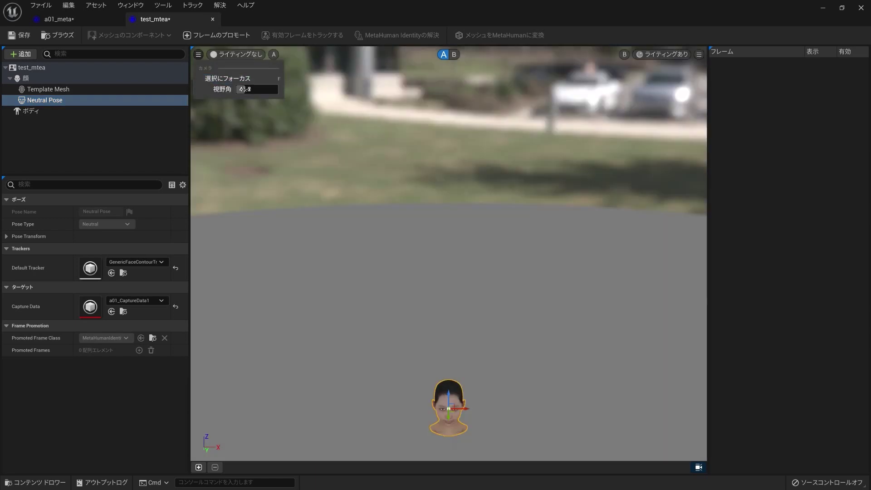
type("20")
key("Return")
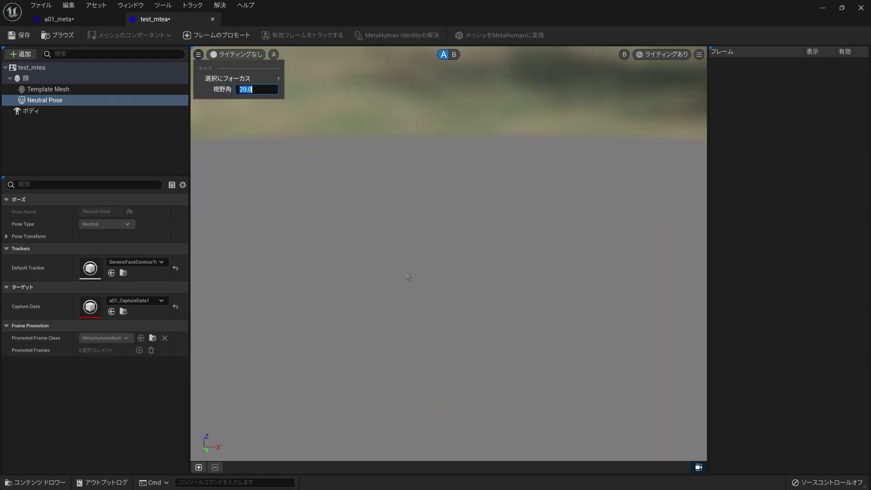
key("f")
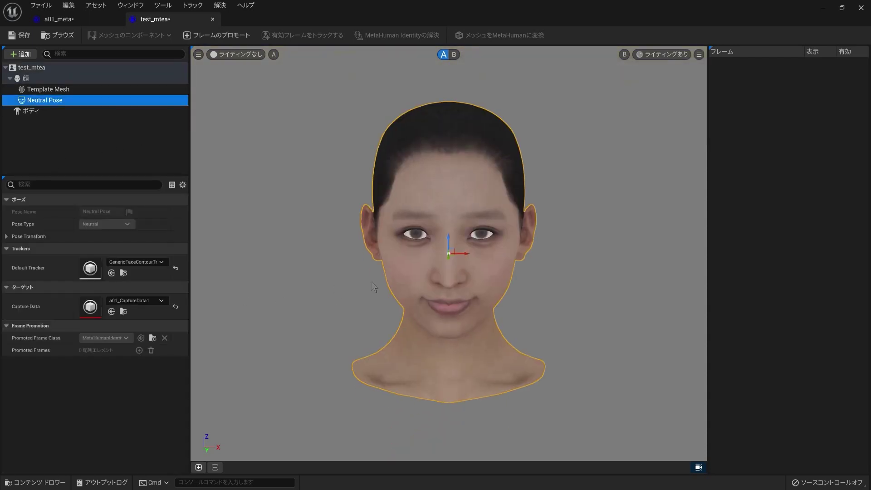
Compare the head in view A under lit and unlit shading, ending on unlit
left_click(223, 56)
left_click(235, 79)
left_click(227, 55)
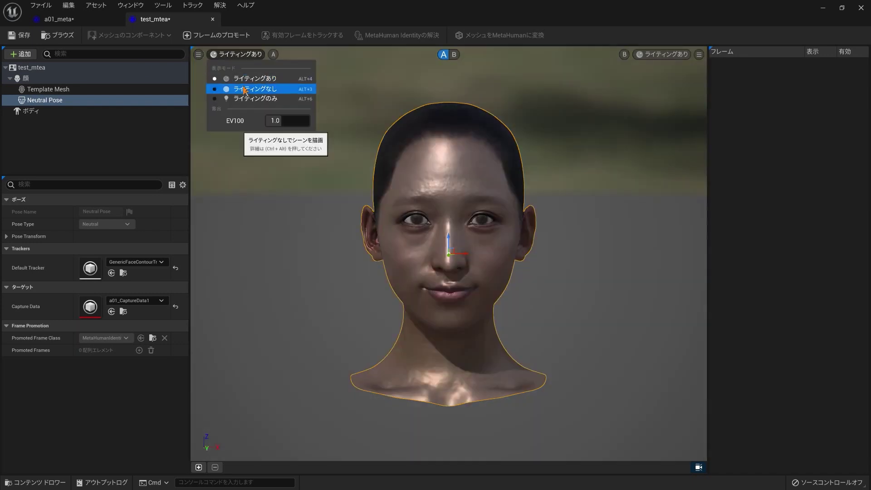
left_click(236, 89)
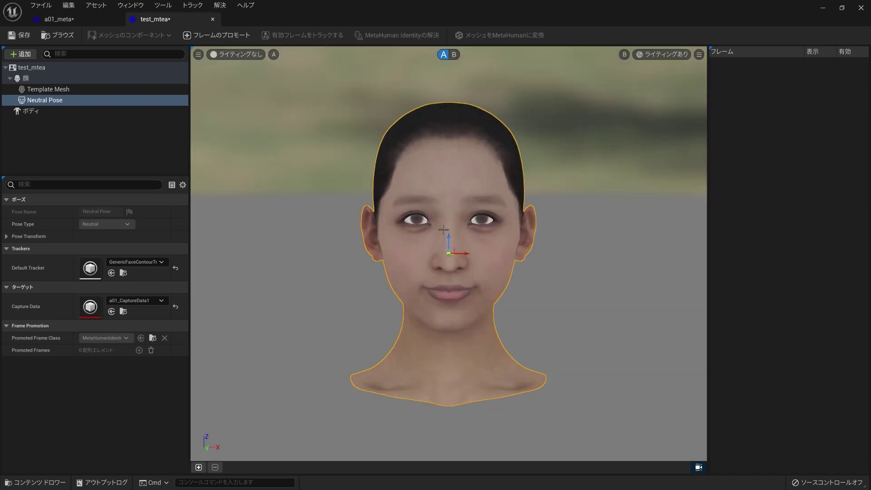
Promote a frame from the current front view and turn on automatic tracking of its facial markers
left_click(194, 37)
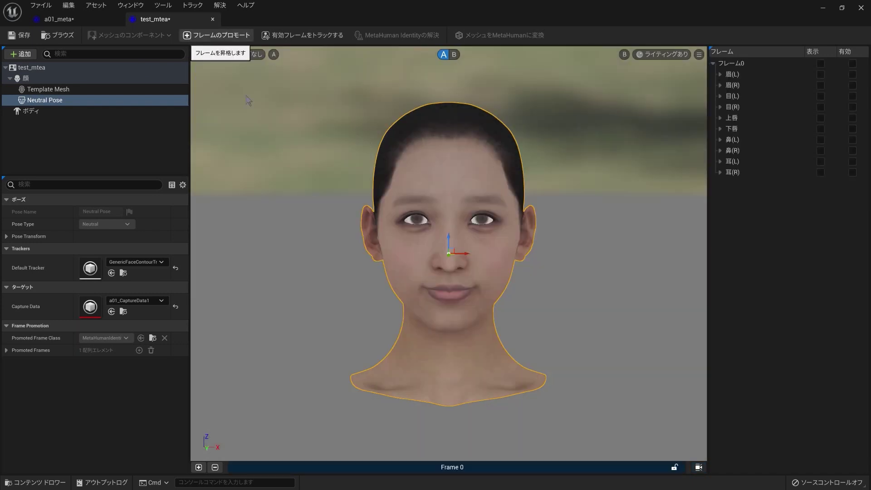
right_click(575, 468)
left_click(628, 419)
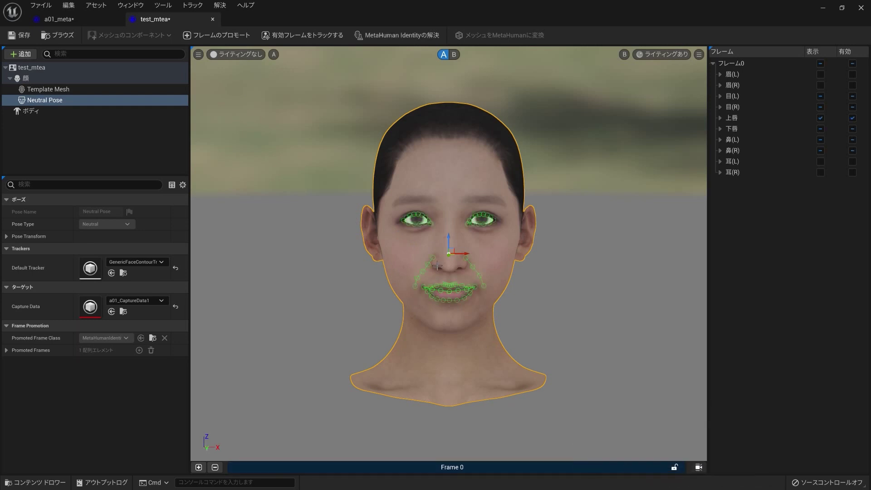
Lock the camera of the promoted frame and check the tracked eye, nose and lip contours up close
right_click(602, 468)
left_click(644, 436)
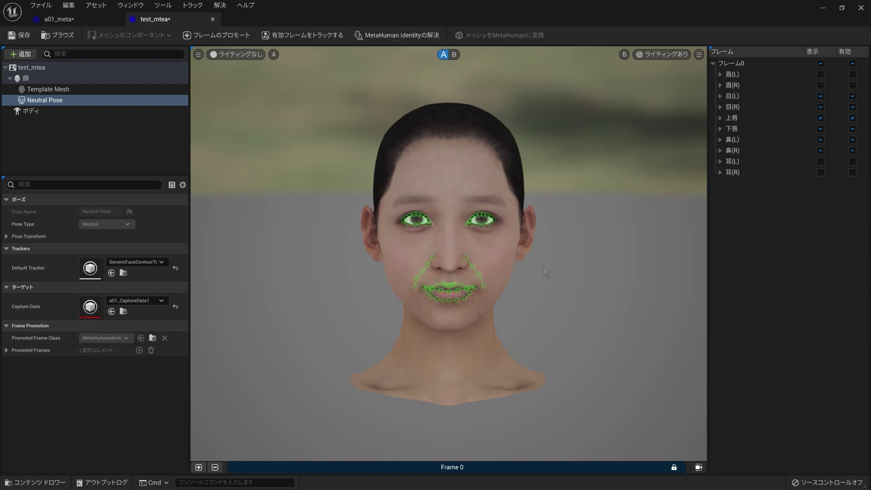
scroll(391, 190, "up", 4)
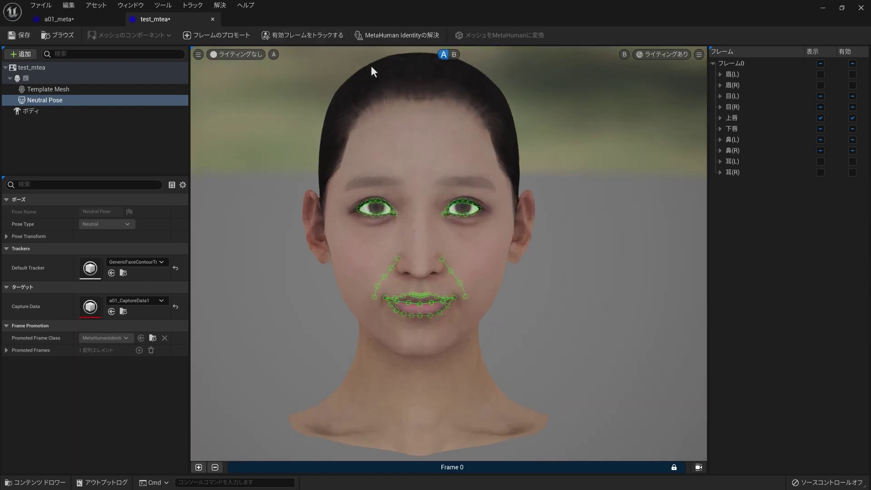
right_click(626, 462)
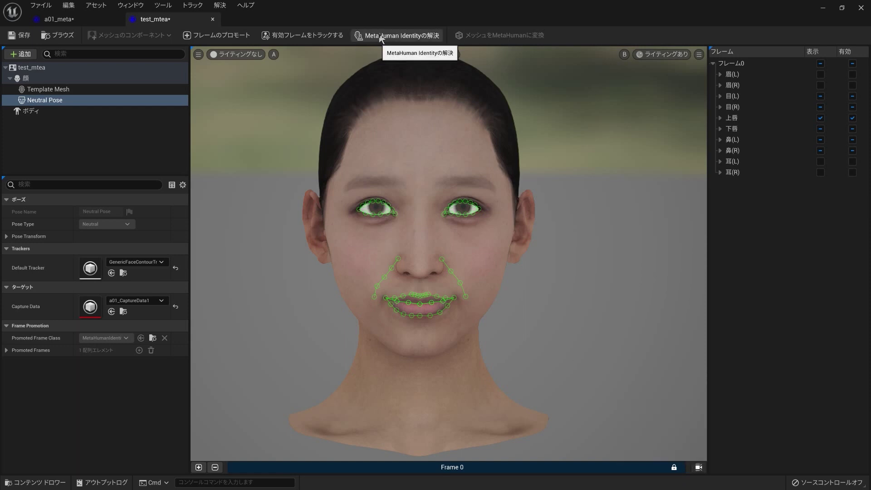
Solve the MetaHuman Identity and inspect the fitted template mesh in view B from several angles with the free camera
left_click(397, 35)
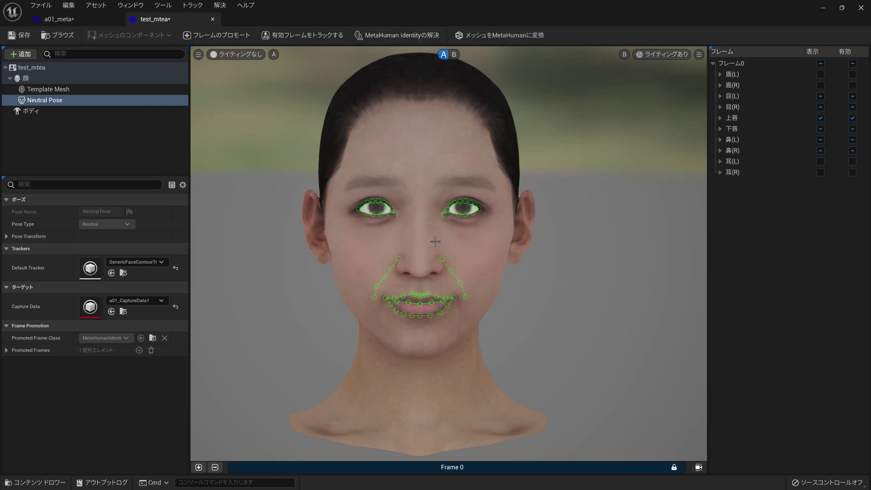
left_click(456, 56)
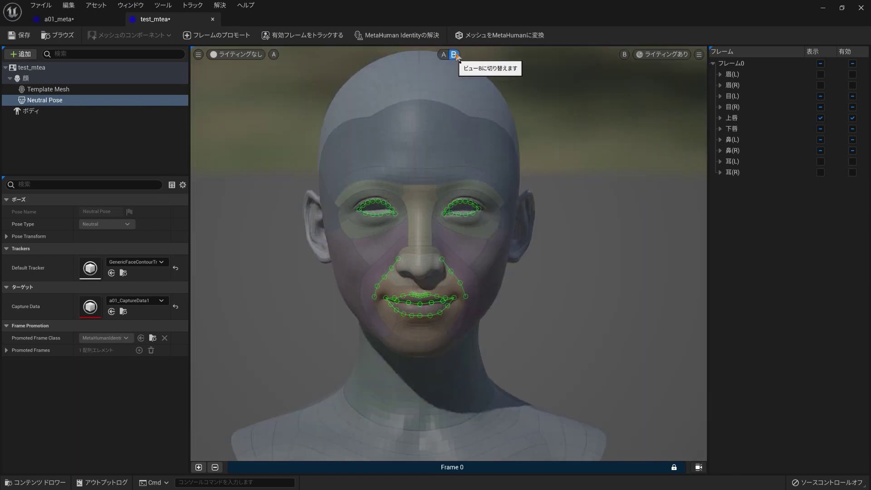
left_click(698, 468)
left_click_drag(522, 304, 544, 305, "alt")
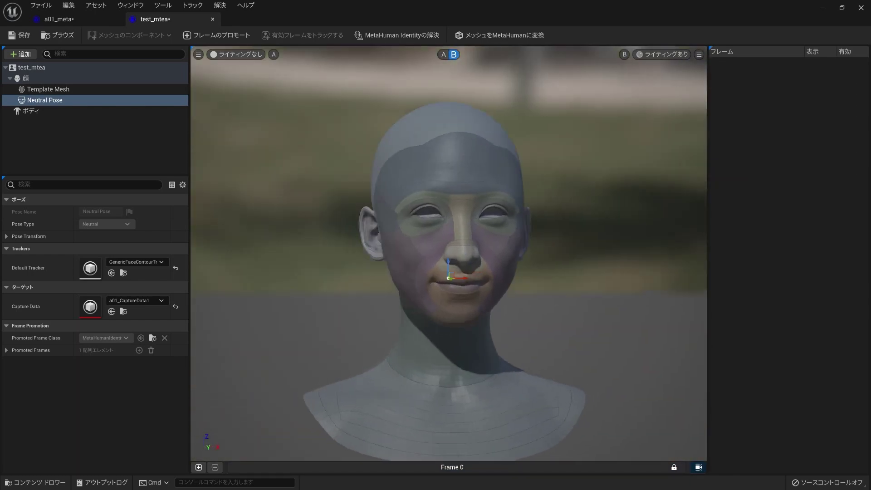
left_click_drag(474, 196, 463, 200, "alt")
scroll(545, 250, "up", 3)
mouse_move(552, 249)
left_mouse_down("alt")
mouse_move(499, 229)
mouse_move(549, 255)
mouse_move(546, 262)
mouse_move(545, 246)
left_mouse_up("alt")
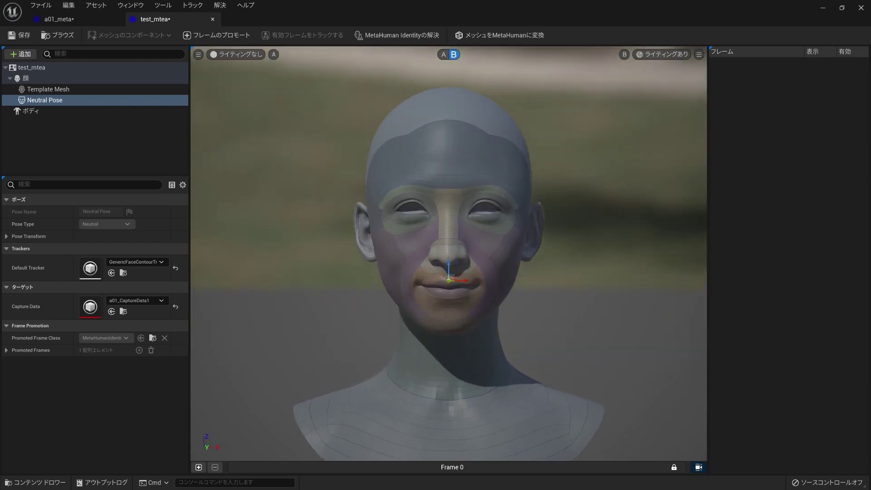
Convert the mesh to a MetaHuman and switch to MetaHuman Creator to view the a01_meta character
left_click(487, 37)
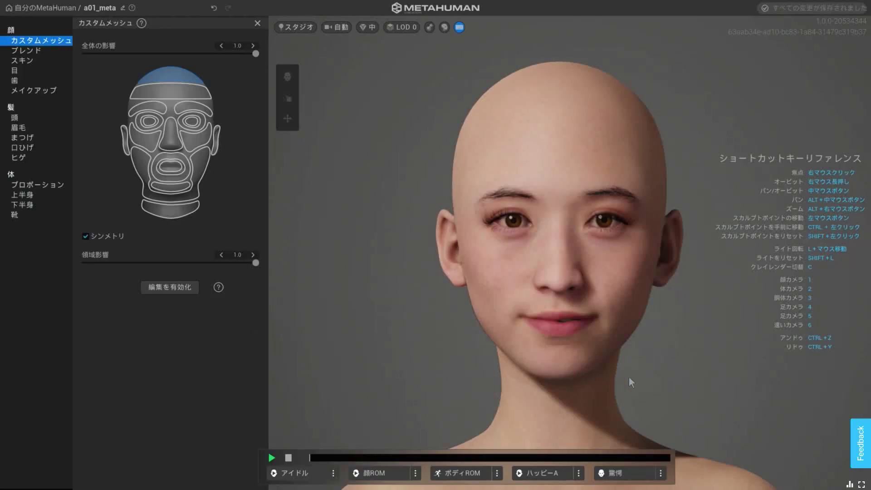
mouse_move(629, 377)
right_mouse_down()
mouse_move(593, 346)
mouse_move(492, 376)
mouse_move(641, 376)
mouse_move(652, 393)
mouse_move(670, 387)
mouse_move(630, 375)
right_mouse_up()
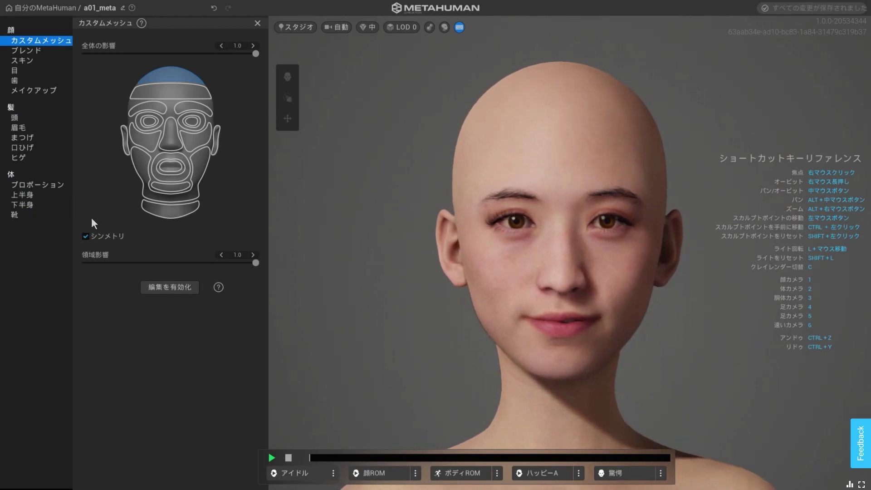
Try a blue-grey eye preset on a01_meta, apply プリセット 003 instead, and open the iris (虹彩) settings
left_click(28, 52)
left_click(31, 62)
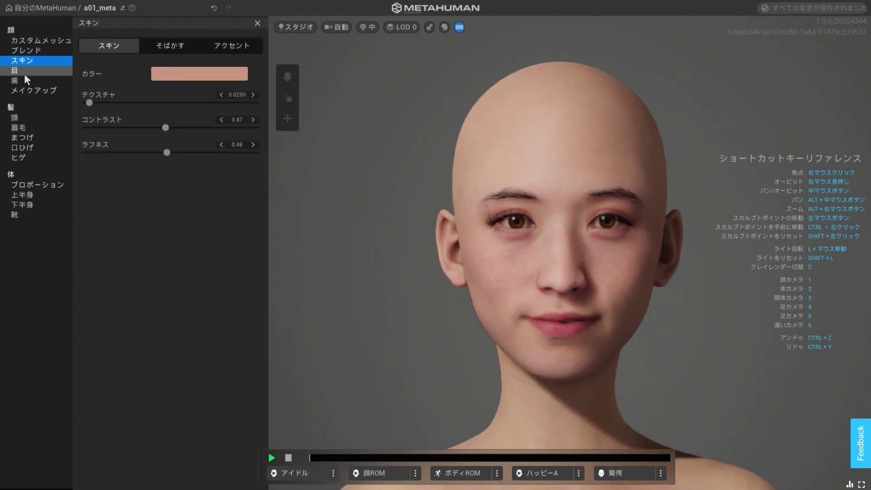
left_click(24, 74)
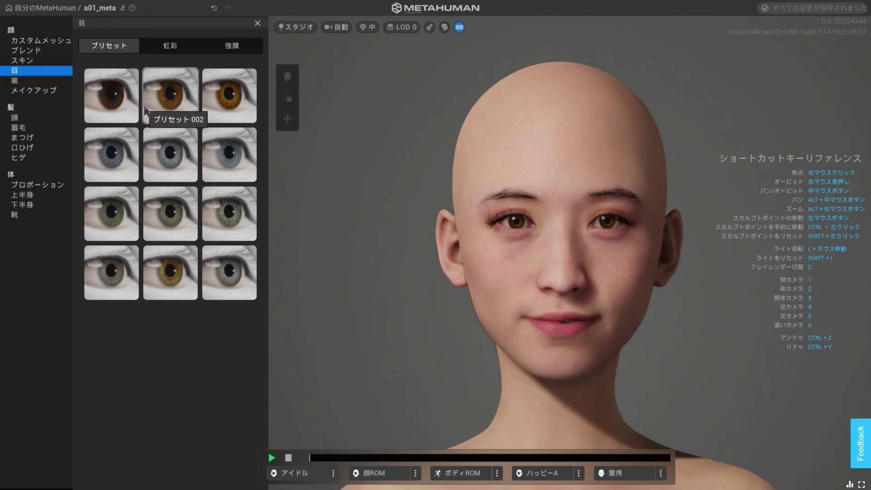
left_click(224, 159)
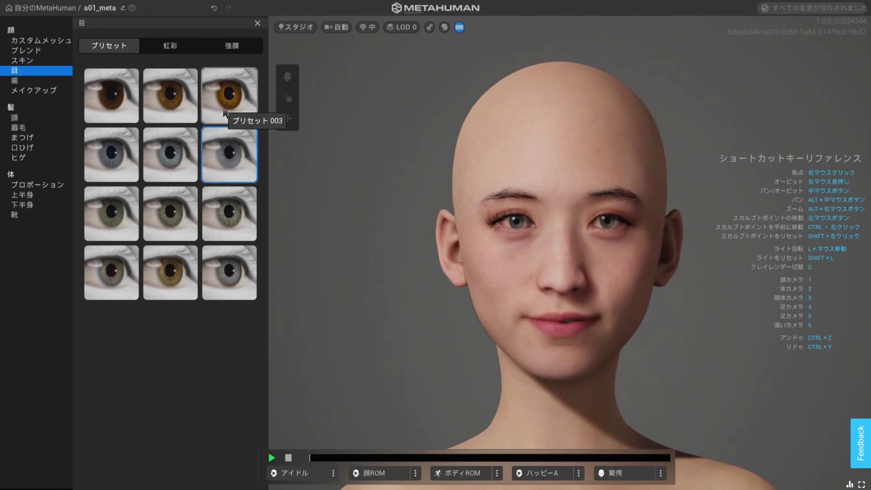
left_click(224, 112)
left_click(194, 45)
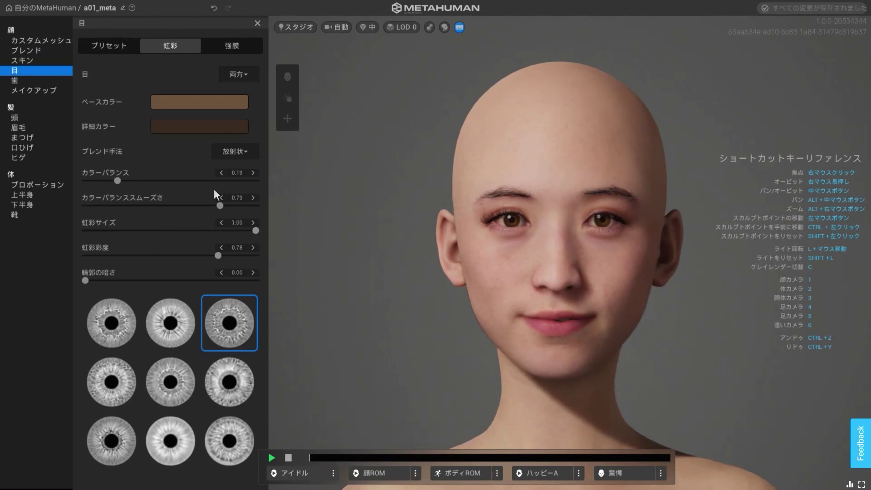
Look through the character's head hair (頭) and teeth (歯) settings
left_click(31, 119)
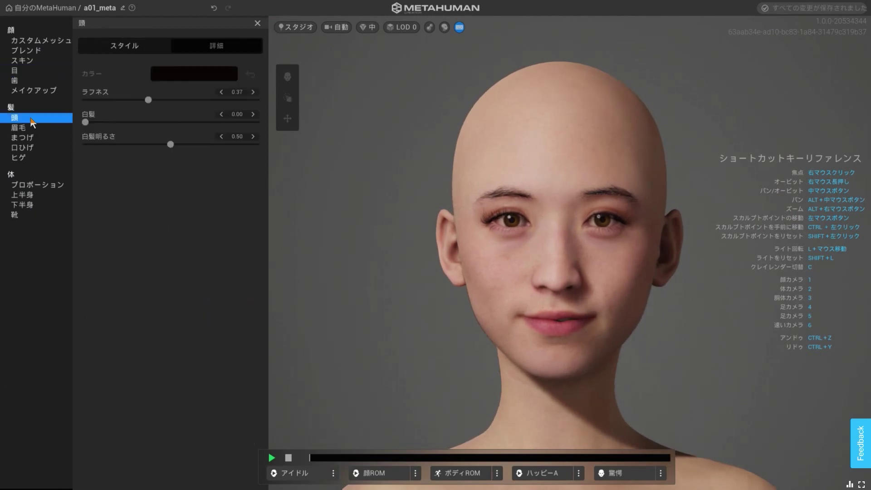
left_click(31, 71)
left_click(29, 81)
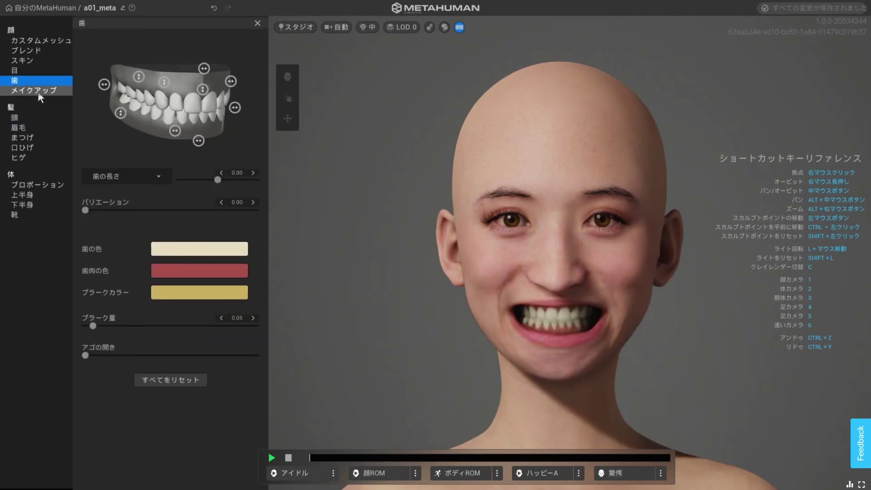
Try several eye makeup styles, including パンダスマッジ, and apply クラシックバー to the character
left_click(37, 93)
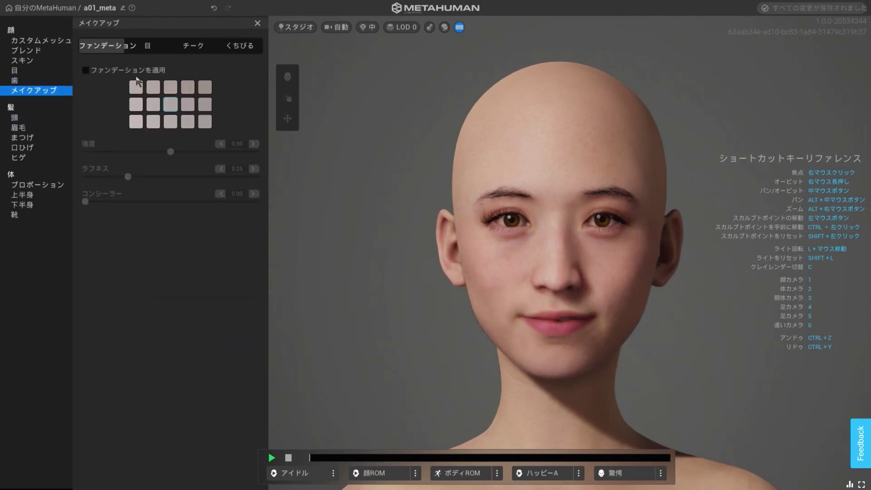
left_click(147, 46)
left_click(228, 156)
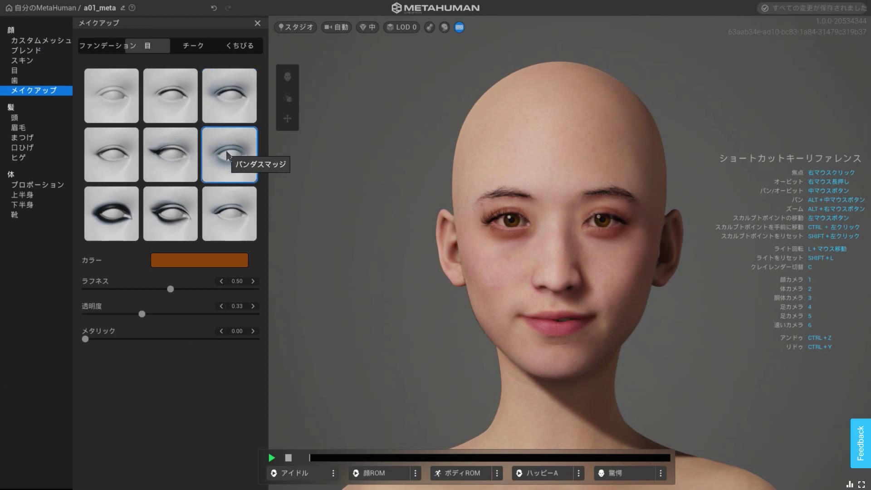
left_click(227, 110)
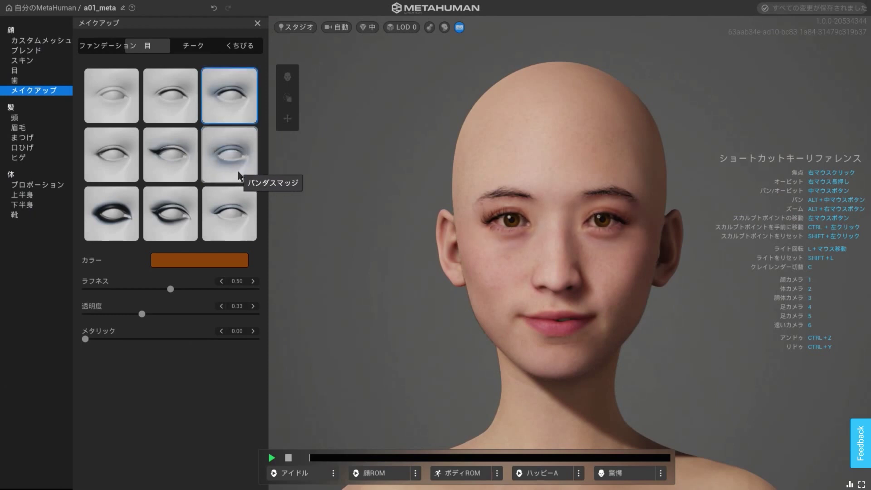
left_click(223, 210)
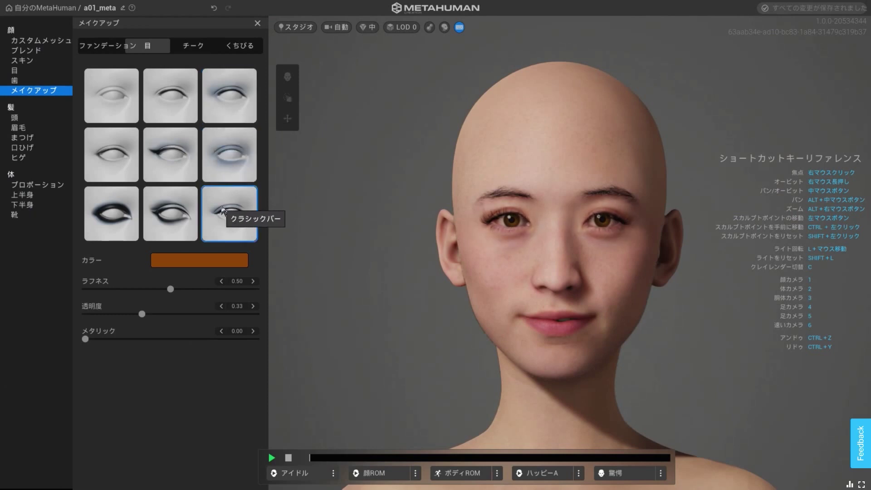
left_click(122, 165)
left_click(225, 212)
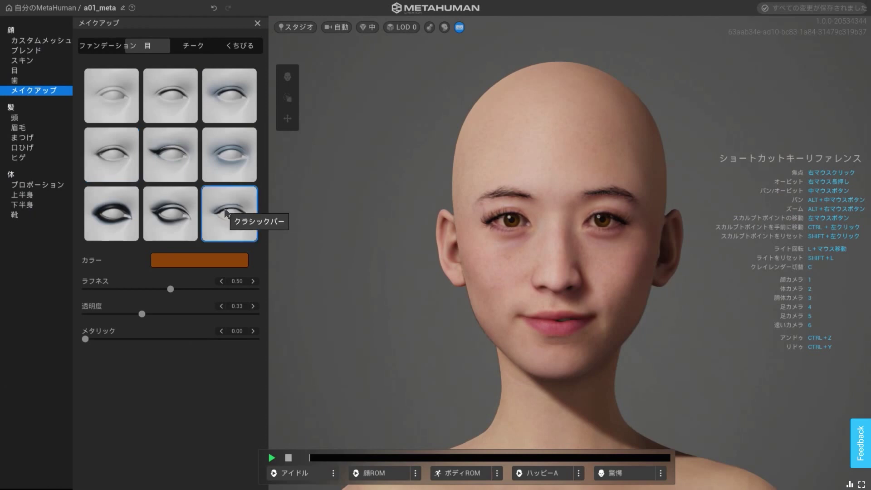
Replace the character's eye makeup with the shadowed liner style at the end of the first row of makeup presets
left_click(217, 113)
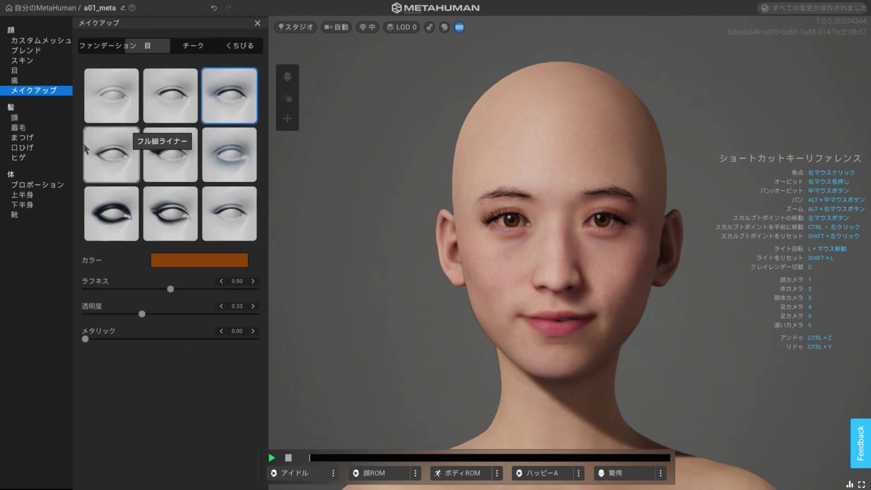
Try the ミディアムソフトモヒカン and afro hairstyles, and apply the updo with short blunt bangs to the head
left_click(32, 119)
left_click(140, 48)
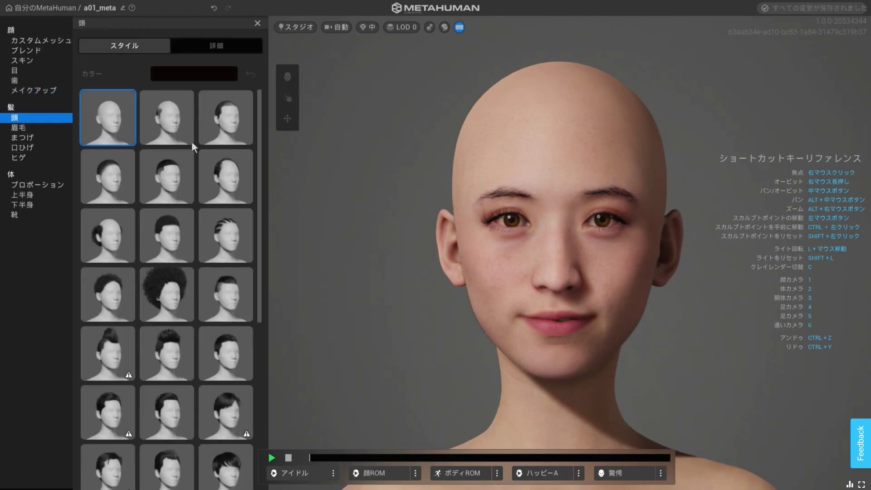
scroll(180, 239, "down", 3)
left_click(179, 191)
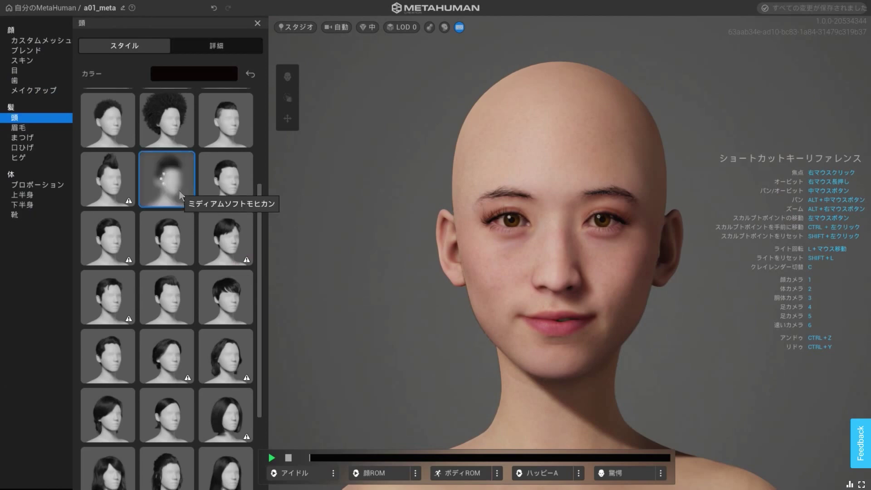
left_click(167, 132)
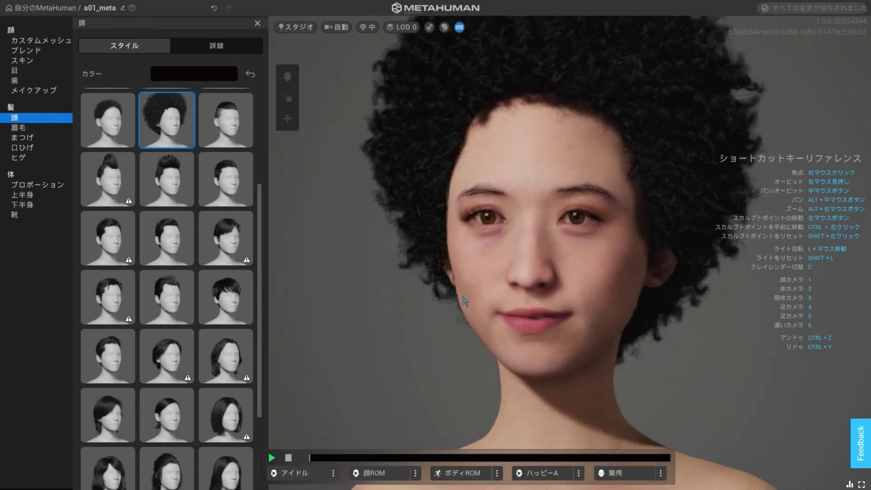
scroll(214, 350, "down", 3)
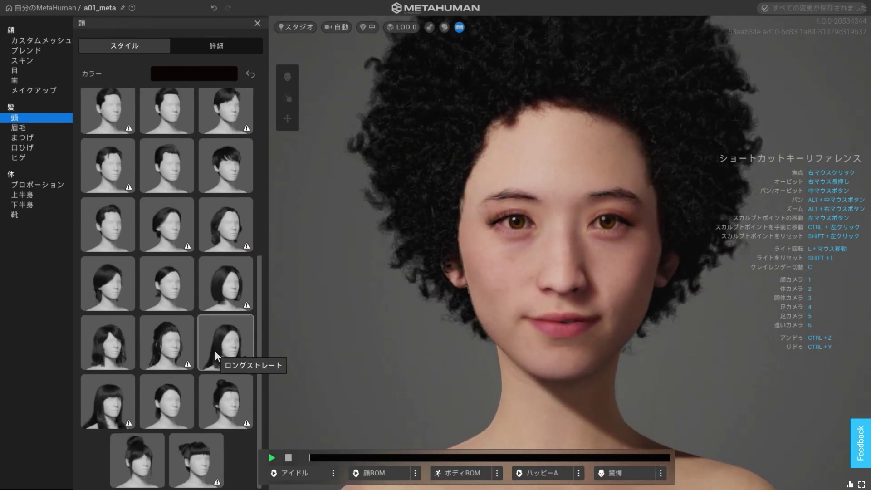
left_click(194, 453)
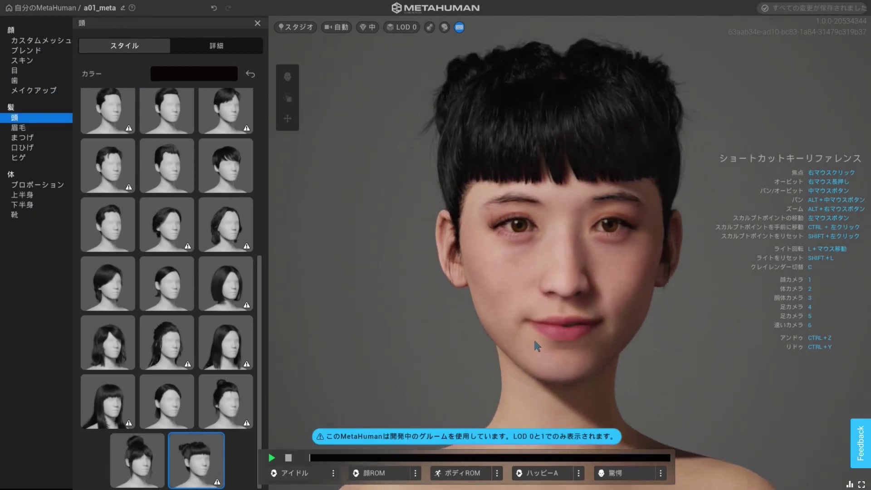
Compare several eyebrow (眉毛) styles, including ミディアム弱アーチ眉, and apply the third style in the second row
left_click(34, 128)
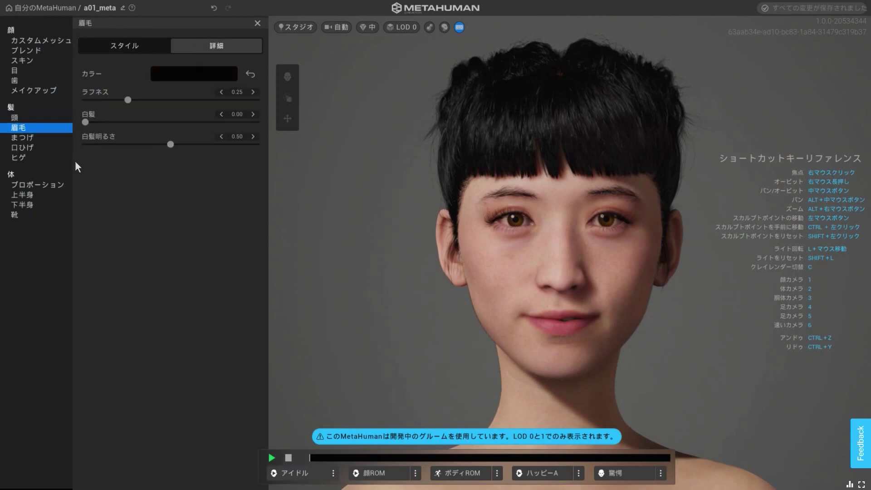
left_click(99, 51)
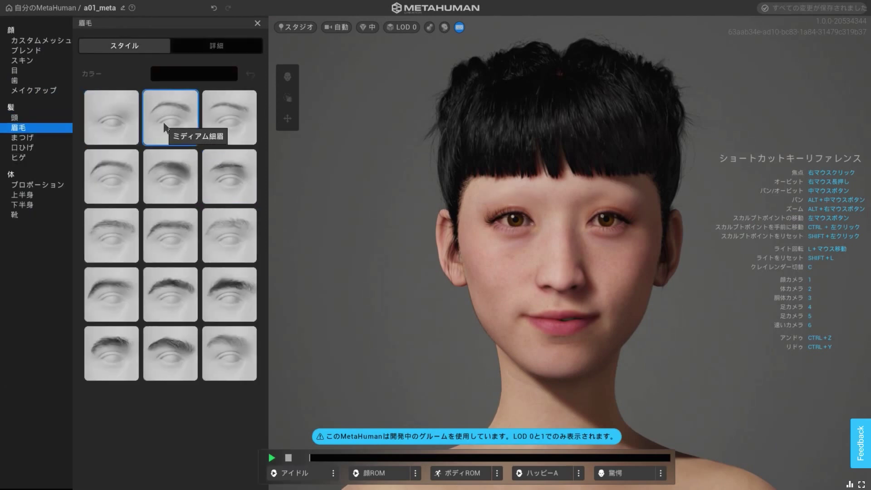
left_click(184, 123)
left_click(223, 169)
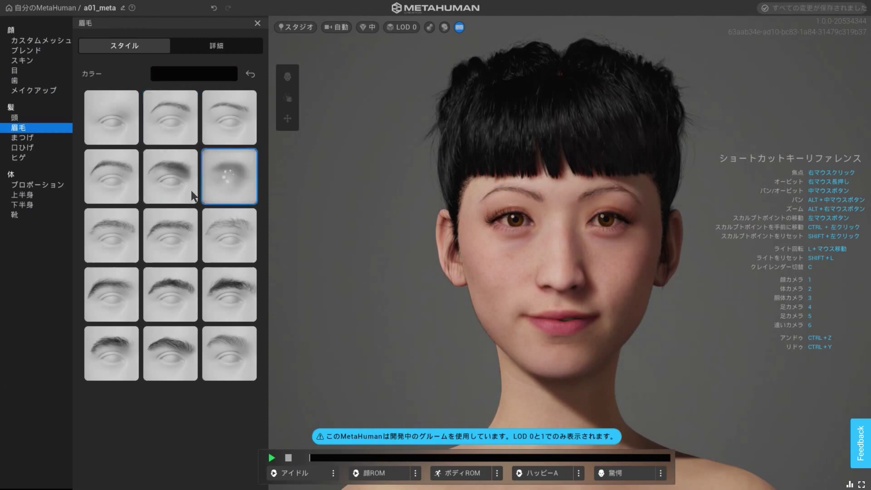
left_click(180, 193)
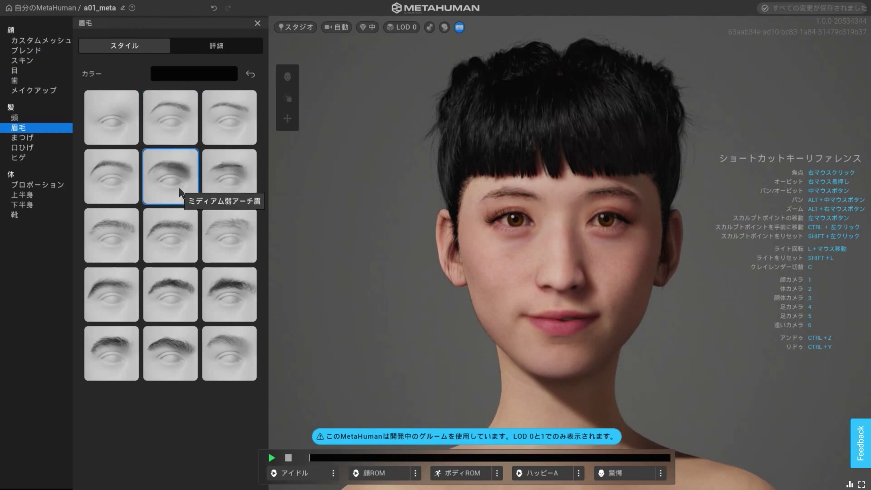
left_click(170, 234)
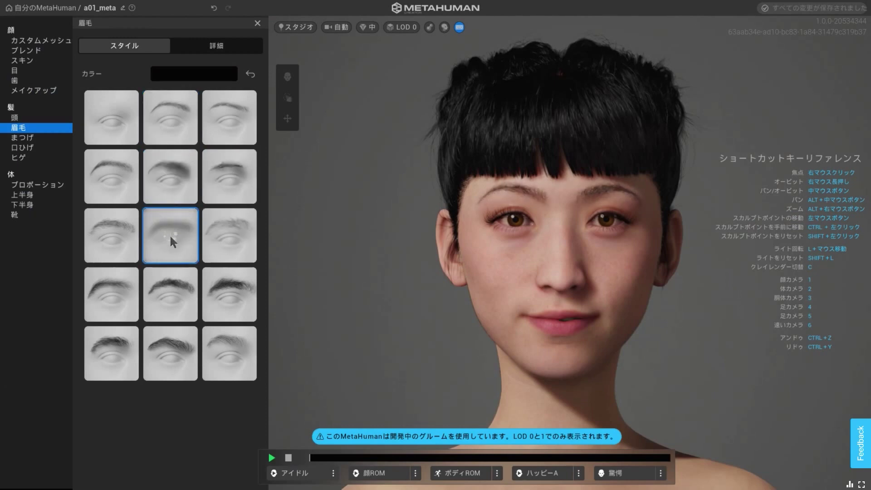
left_click(128, 246)
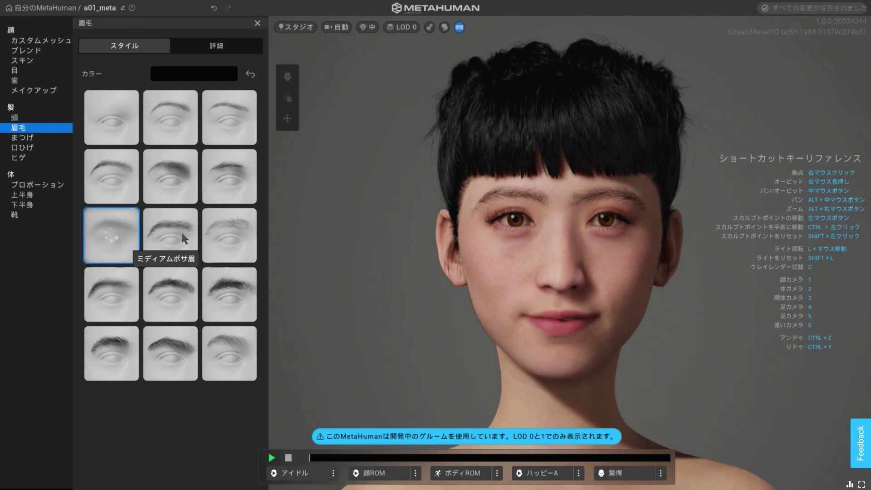
left_click(123, 181)
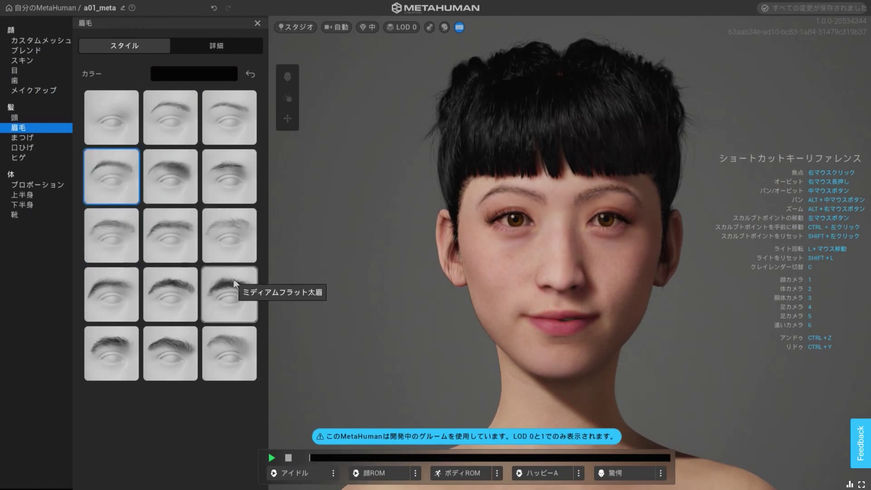
left_click(227, 200)
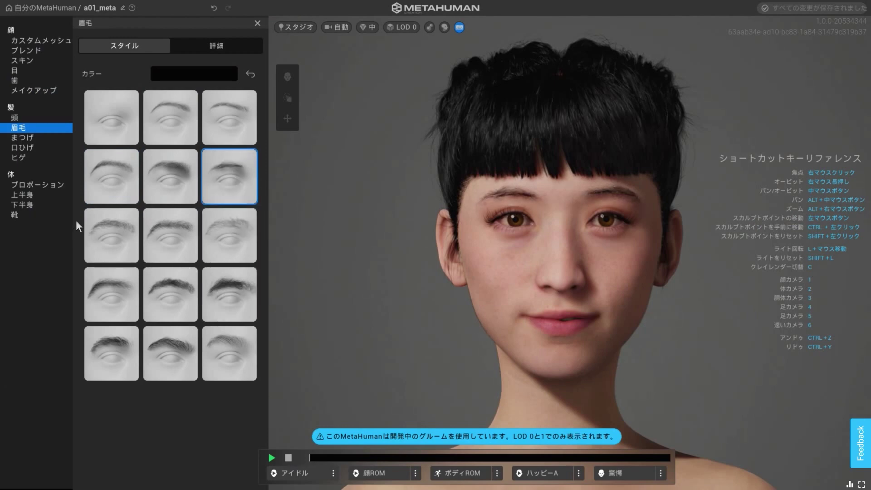
Apply the ロングカール eyelash (まつげ) style to the character
left_click(27, 138)
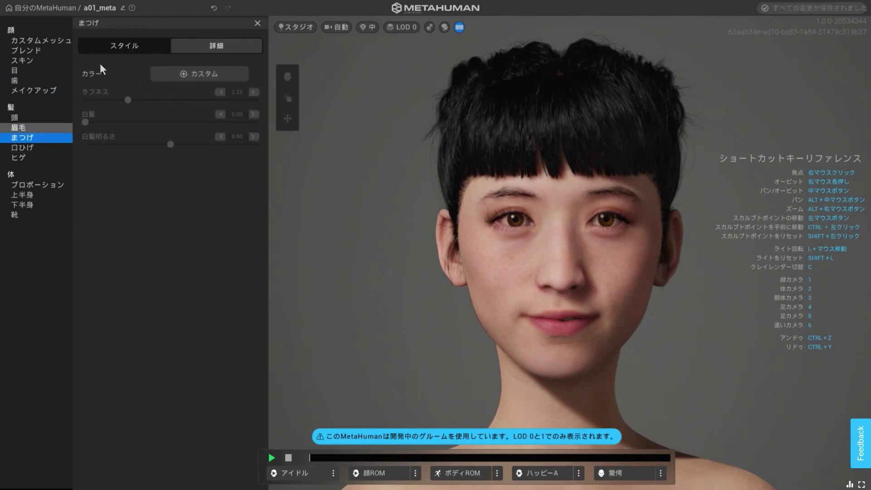
left_click(117, 46)
left_click(226, 185)
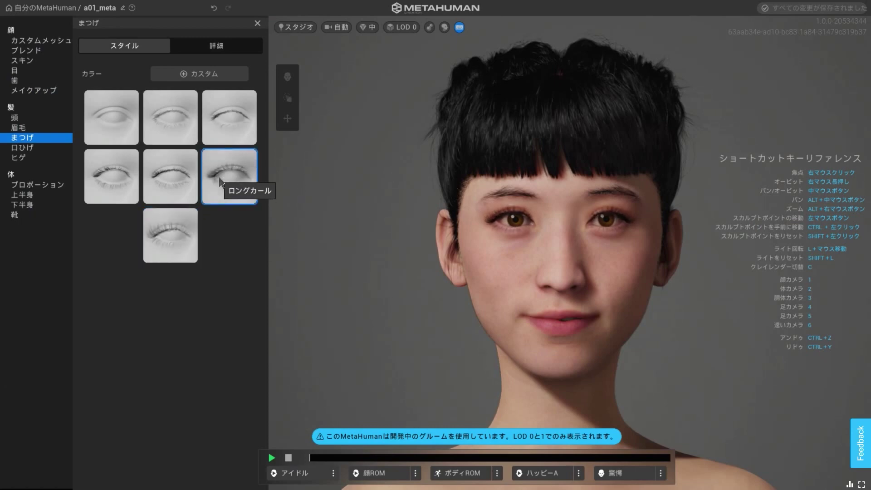
Try the クルーネックTシャツ and the hoodie on the upper body (上半身), and dress the character in the collared button-up shirt
left_click(32, 198)
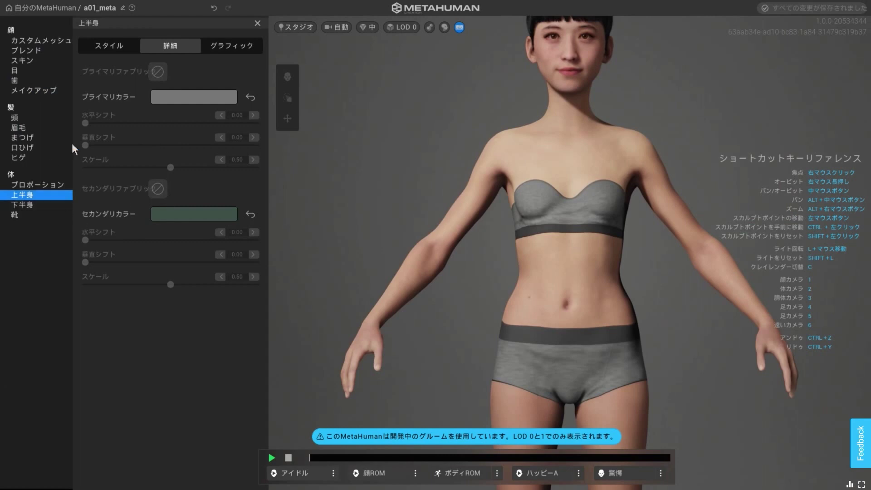
left_click(122, 48)
left_click(167, 202)
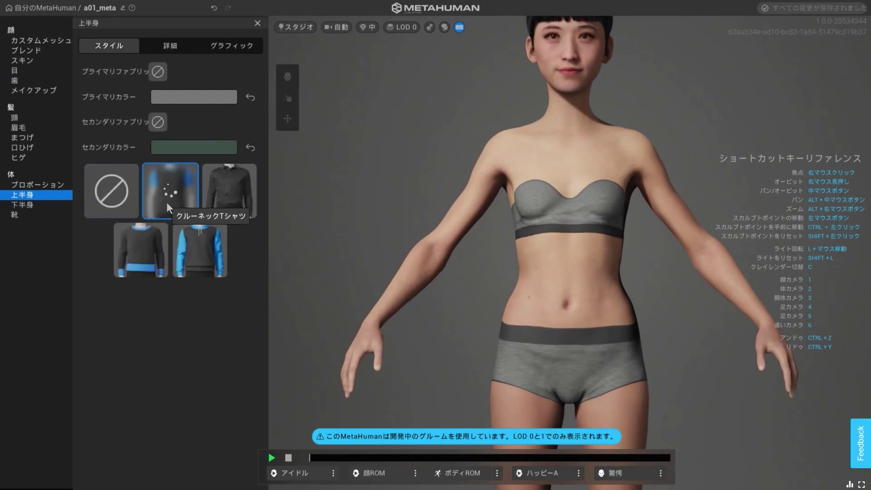
left_click(234, 179)
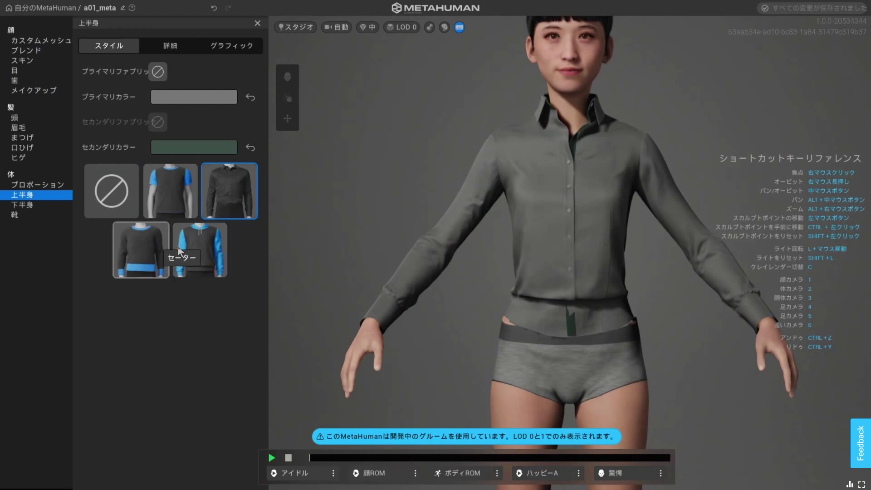
left_click(195, 249)
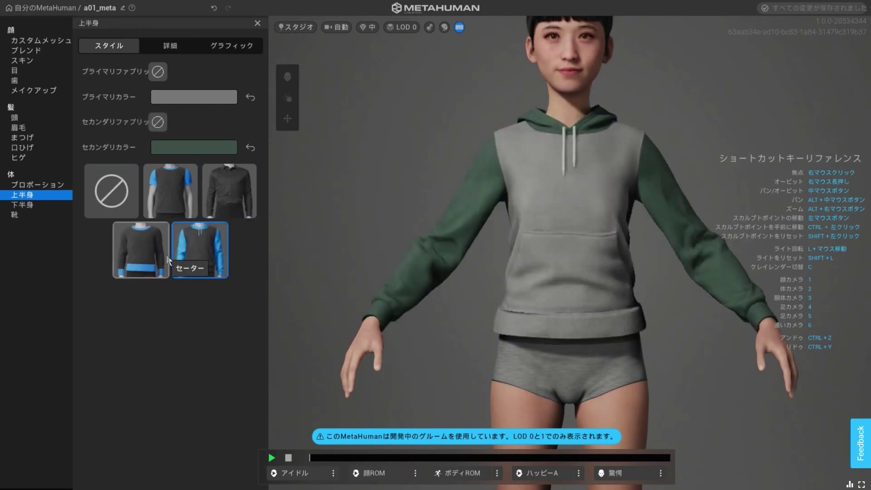
left_click(222, 209)
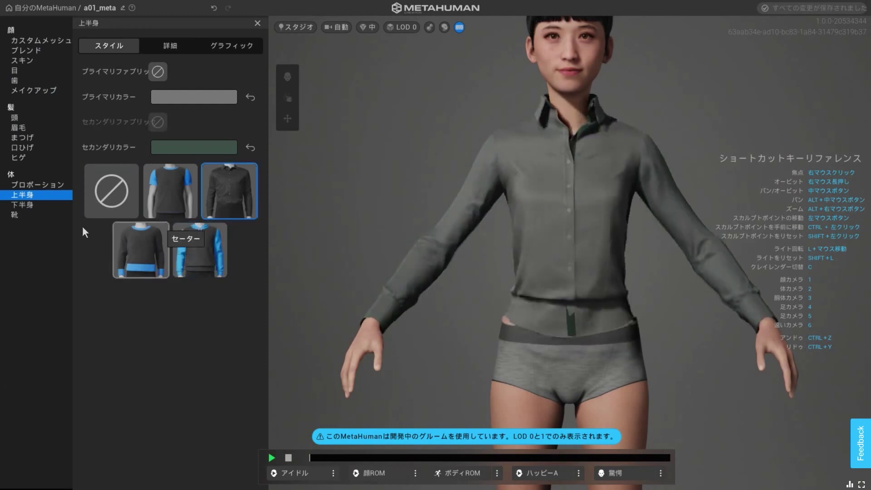
Try the black leggings on the lower body (下半身), and apply ジーンズ instead
left_click(31, 208)
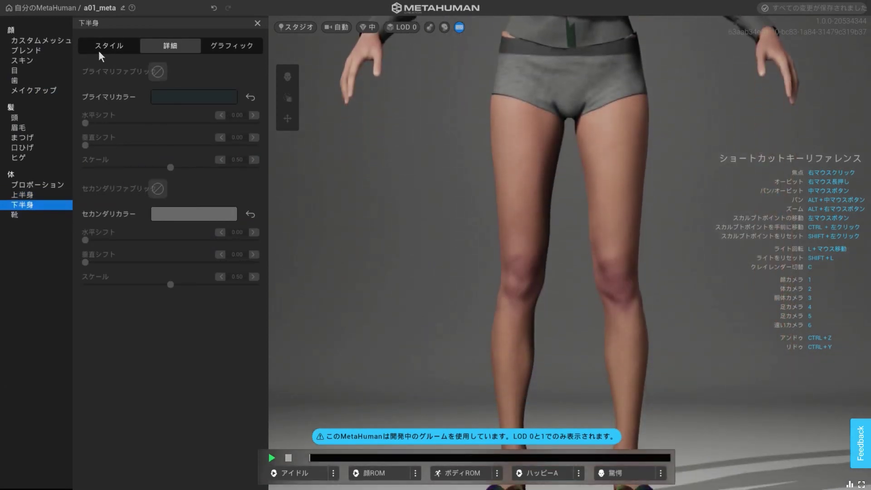
left_click(98, 51)
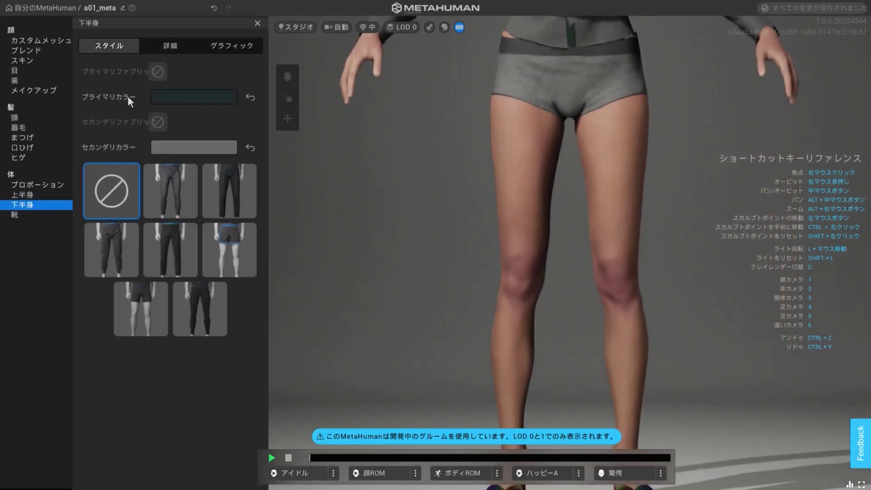
left_click(197, 299)
left_click(234, 198)
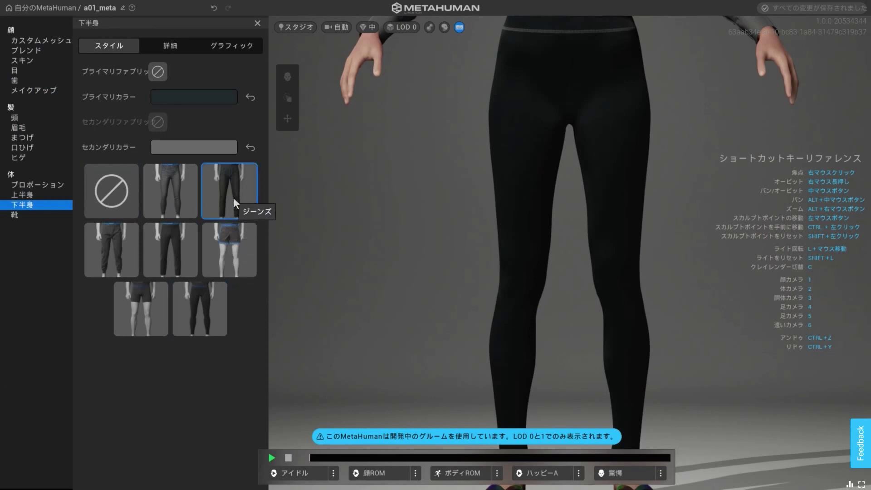
Replace the character's sandals with the plain loafer-style shoes (靴)
left_click(19, 217)
left_click(106, 49)
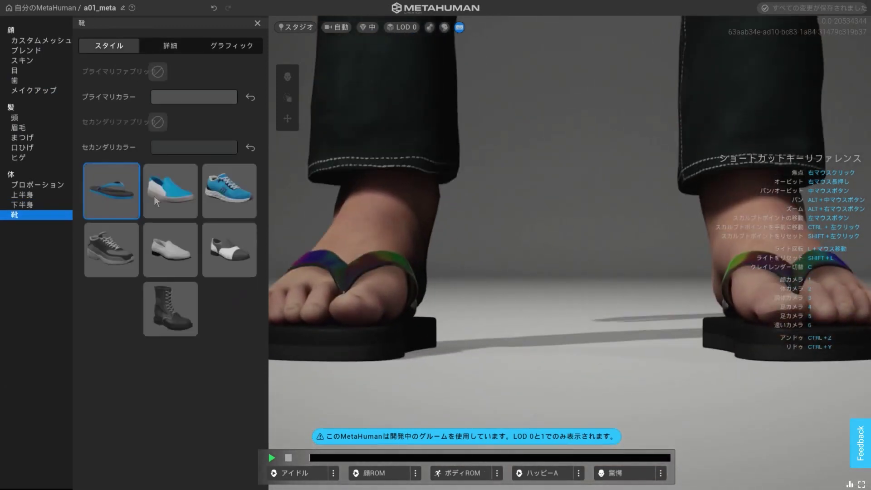
left_click(170, 260)
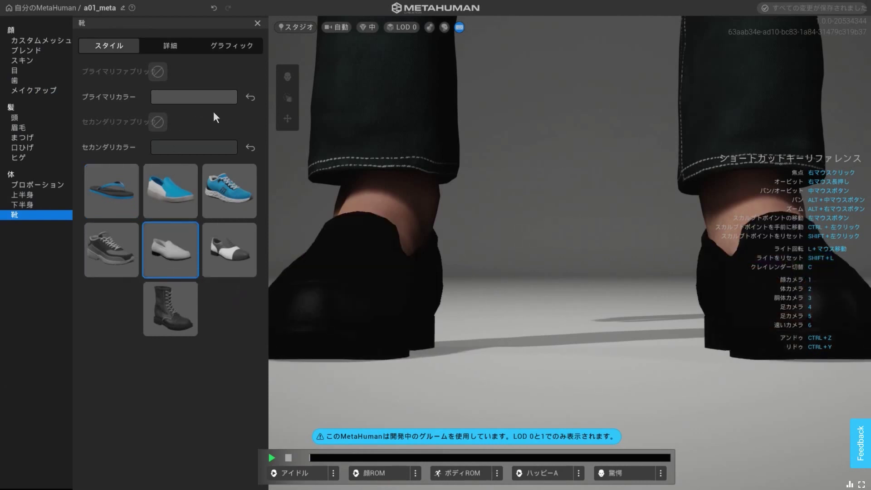
Play the アイドル animation and examine the dressed character's upper body and face up close
scroll(380, 116, "down", 6)
middle_click_drag(548, 148, 561, 317)
middle_click_drag(571, 176, 538, 339)
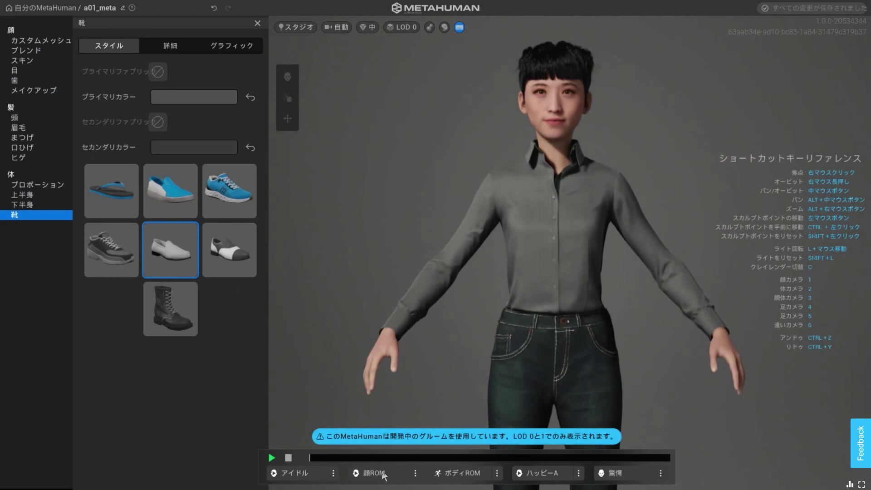
left_click(295, 473)
scroll(545, 280, "up", 5)
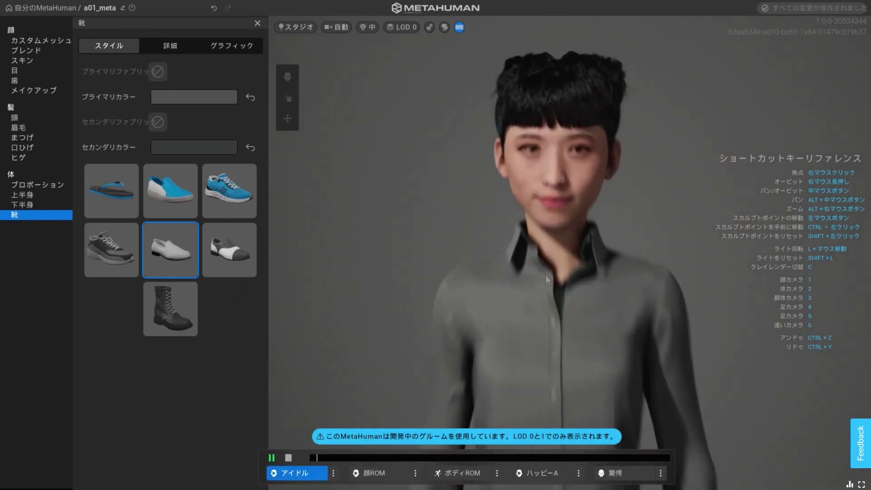
scroll(545, 274, "up", 5)
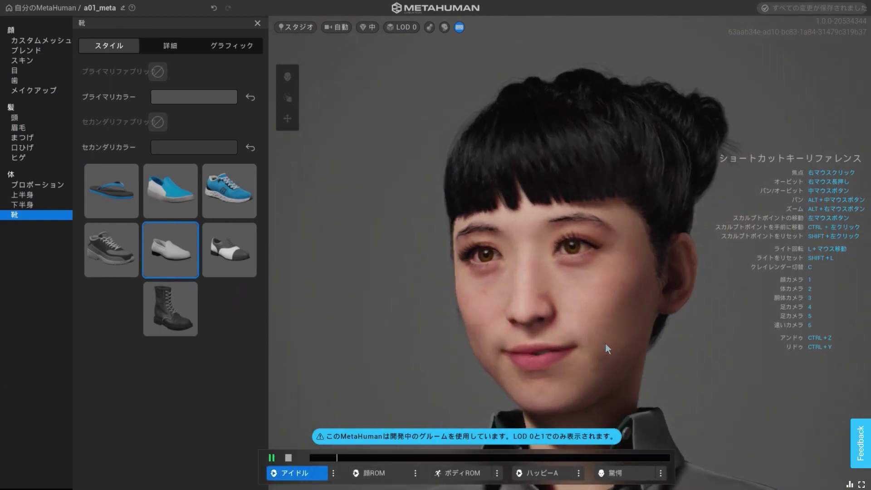
scroll(570, 306, "down", 4)
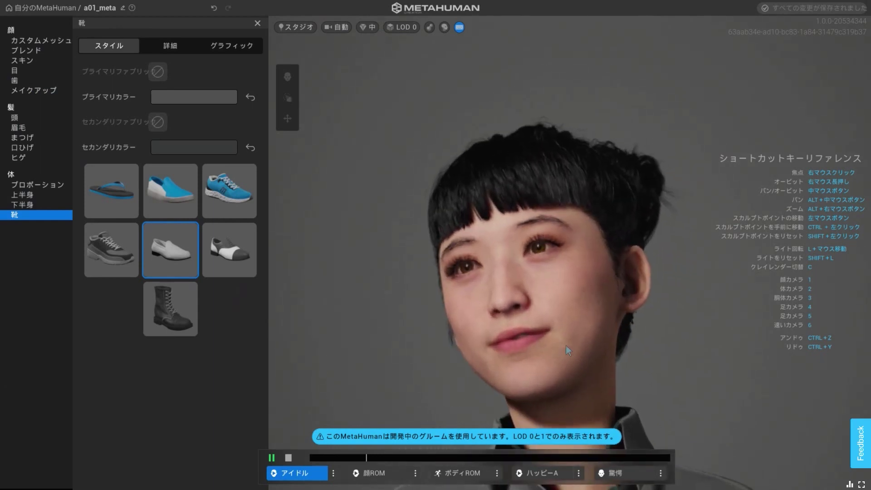
scroll(567, 334, "up", 3)
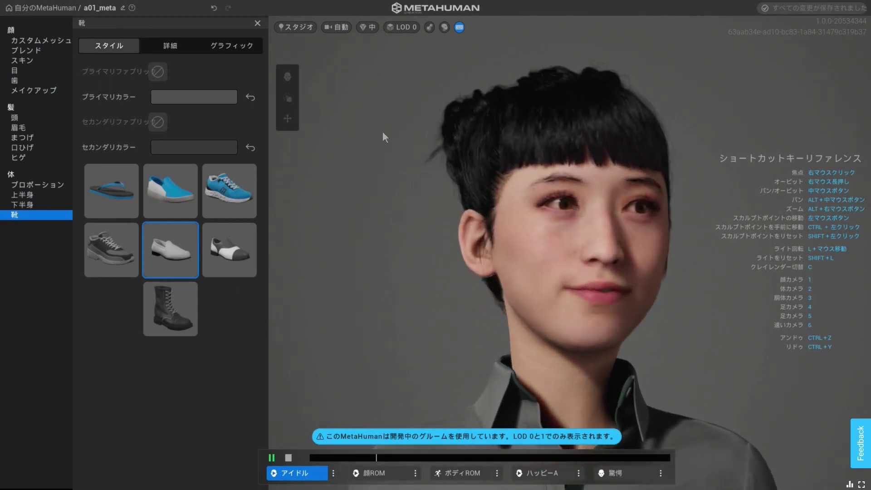
Try the 屋外 and タングステン lighting environments on the character, and switch the lighting to 月明り
left_click(296, 27)
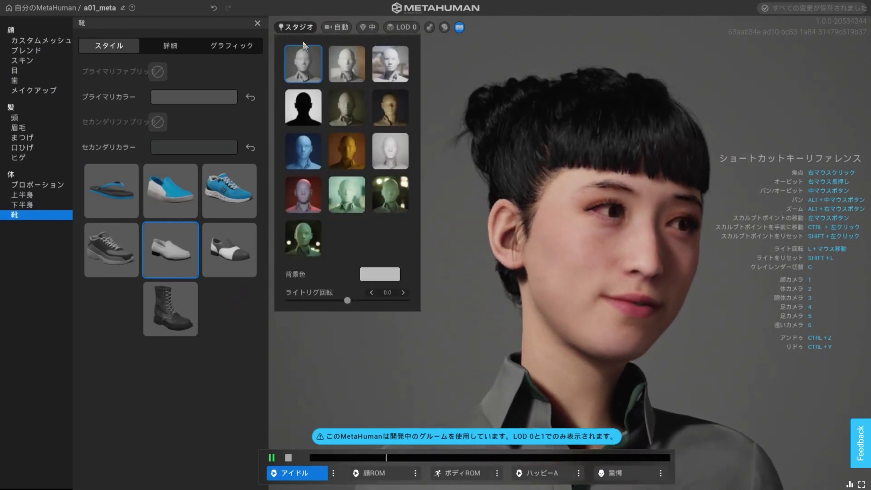
left_click(376, 81)
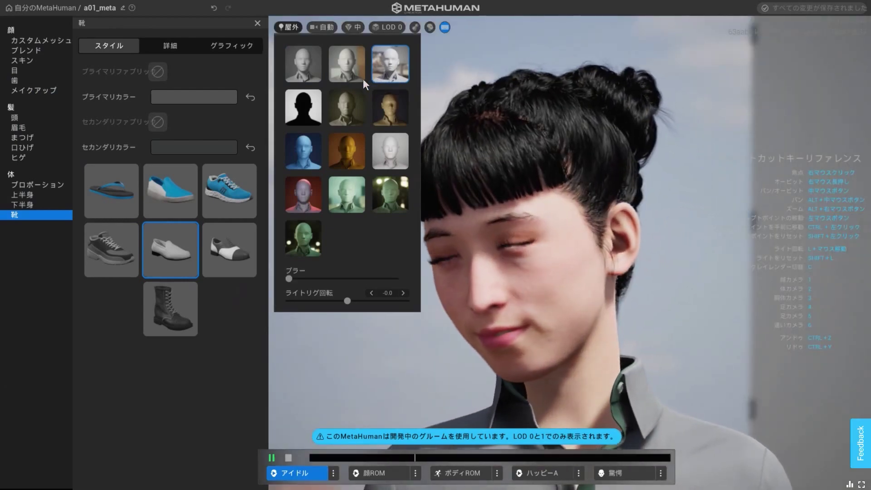
left_click(344, 155)
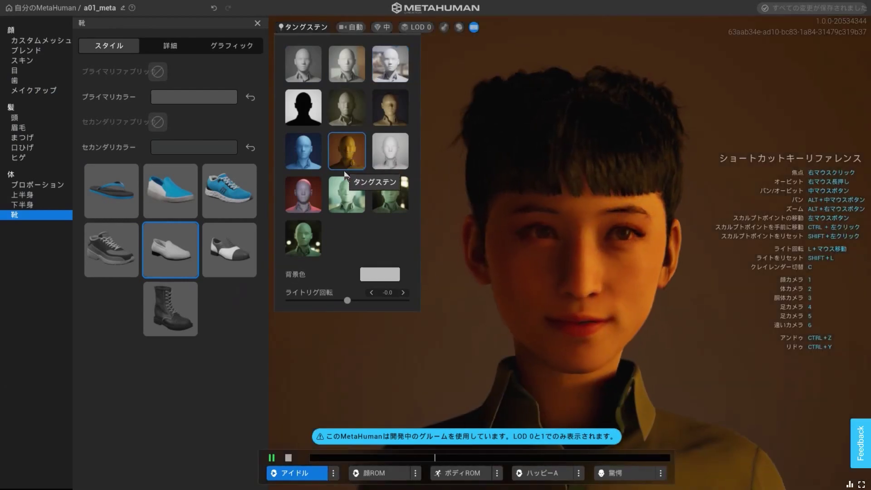
left_click(317, 164)
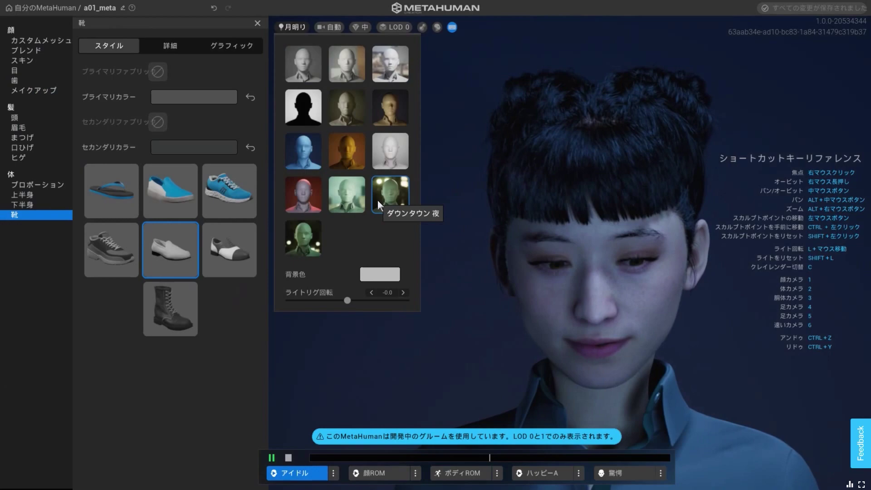
Try the ダウンタウン 夜, 地下道 夜 and 赤照明 lighting environments on the character, and switch the lighting to ポートレート
left_click(378, 201)
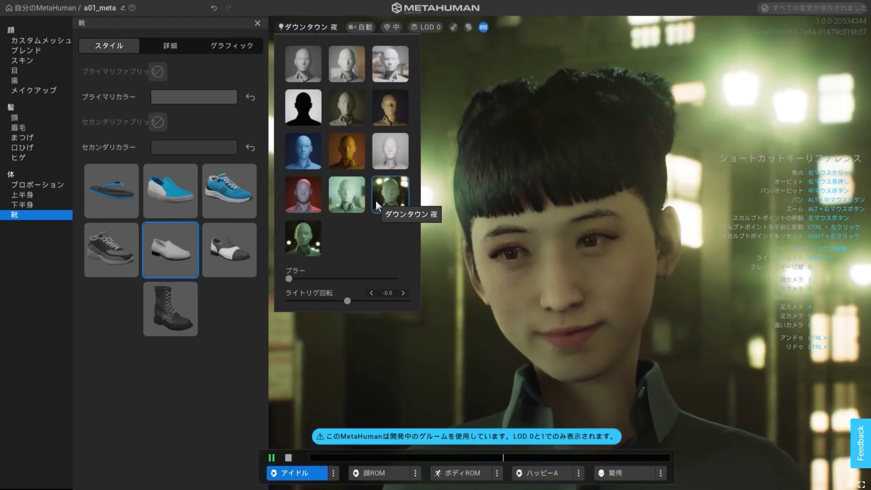
right_click_drag(631, 297, 662, 326)
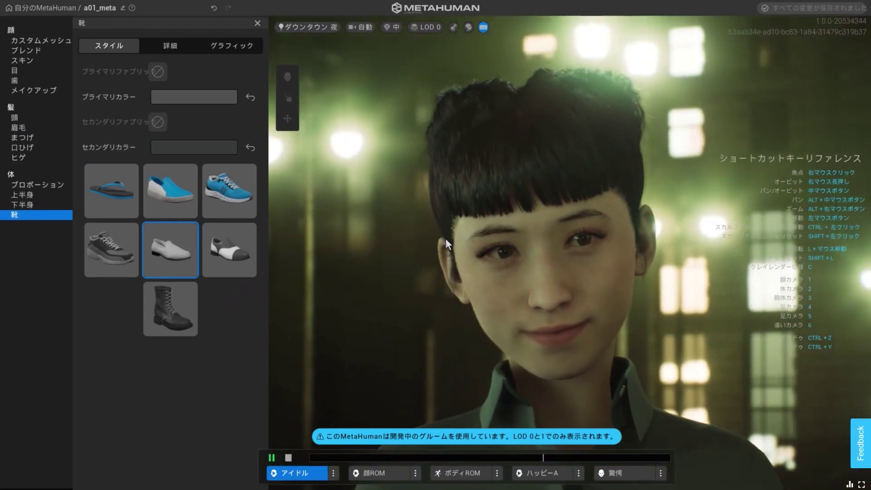
left_click(307, 26)
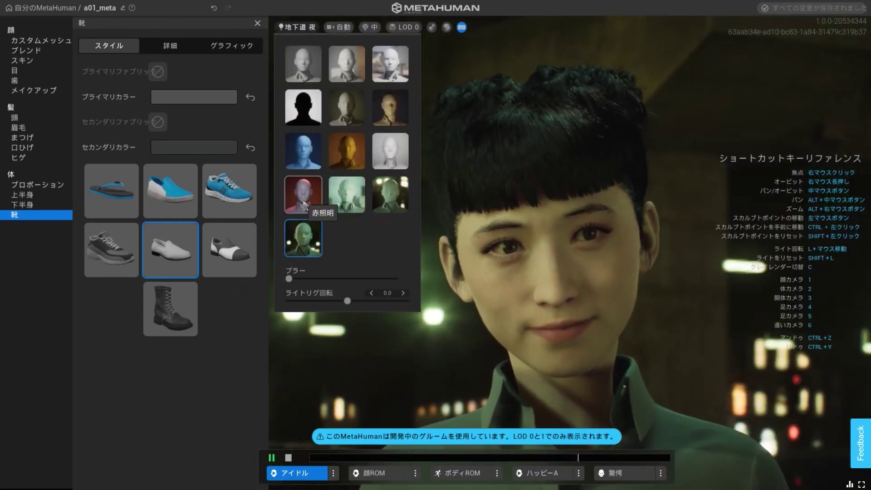
left_click(304, 200)
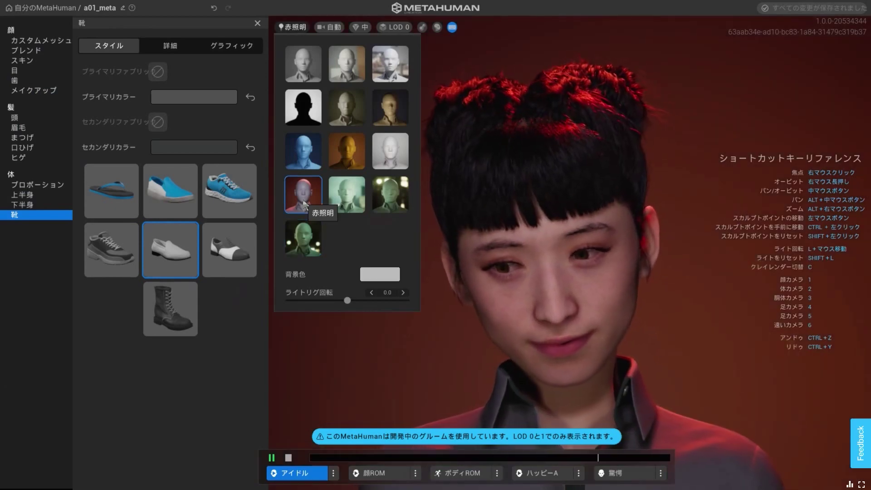
left_click(390, 156)
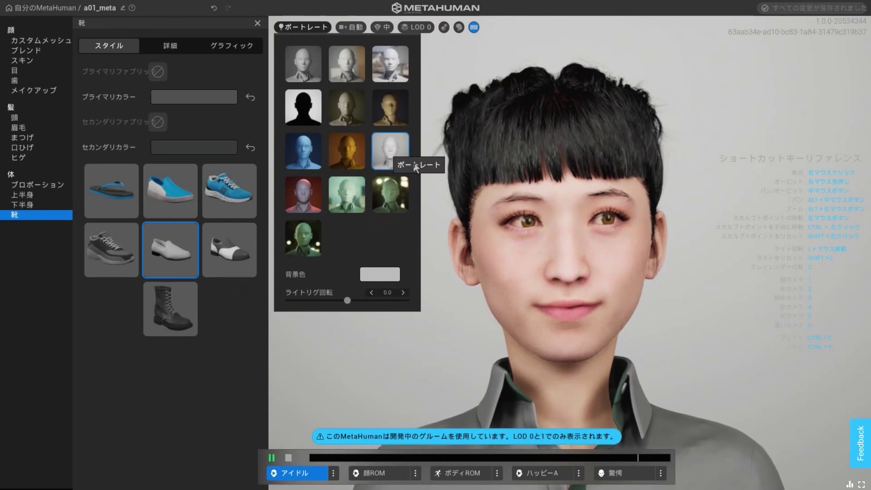
left_click(590, 251)
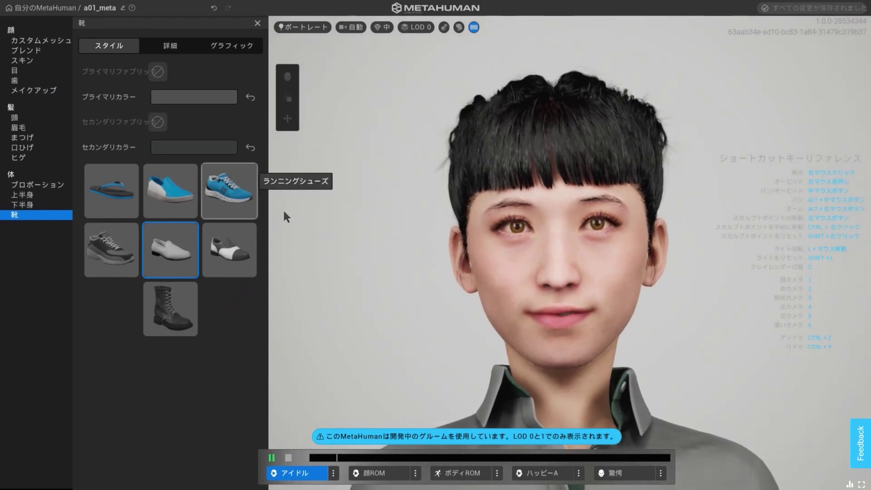
Play the 顔ROM, ハッピーA and ボディROM animations to examine the character's facial expressions and full-body movement, and return to 顔ROM
left_click(388, 473)
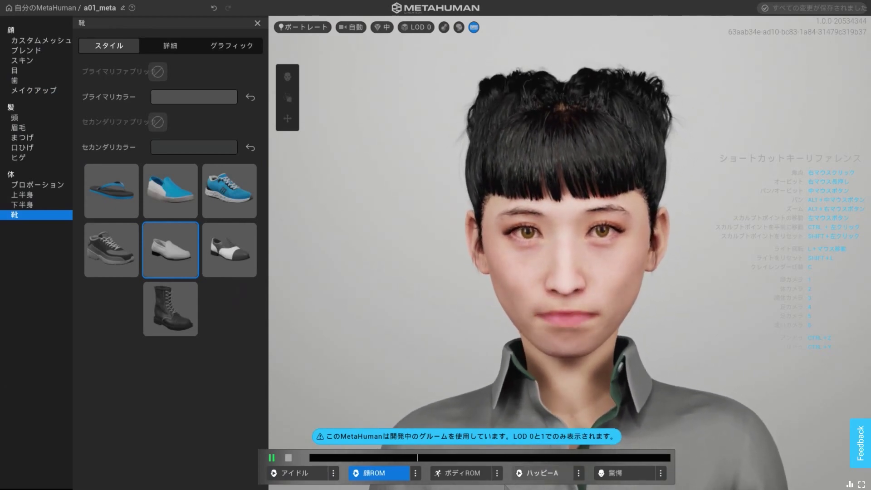
left_click(523, 478)
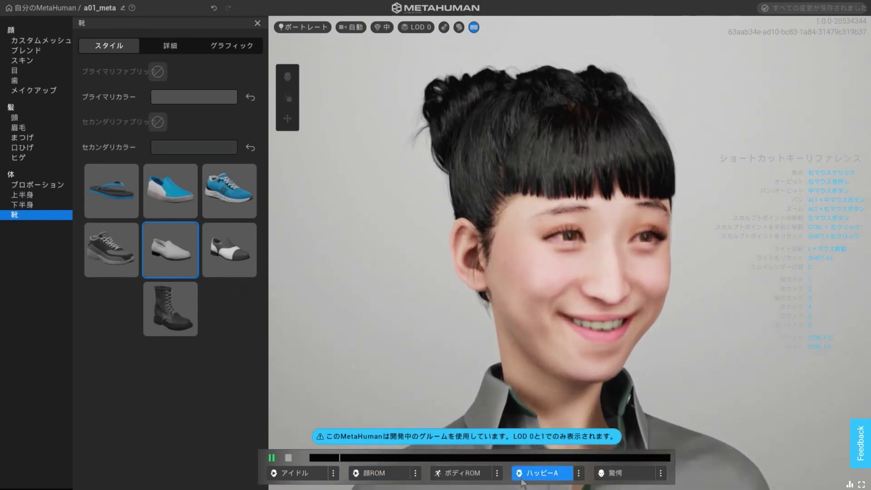
left_click(463, 477)
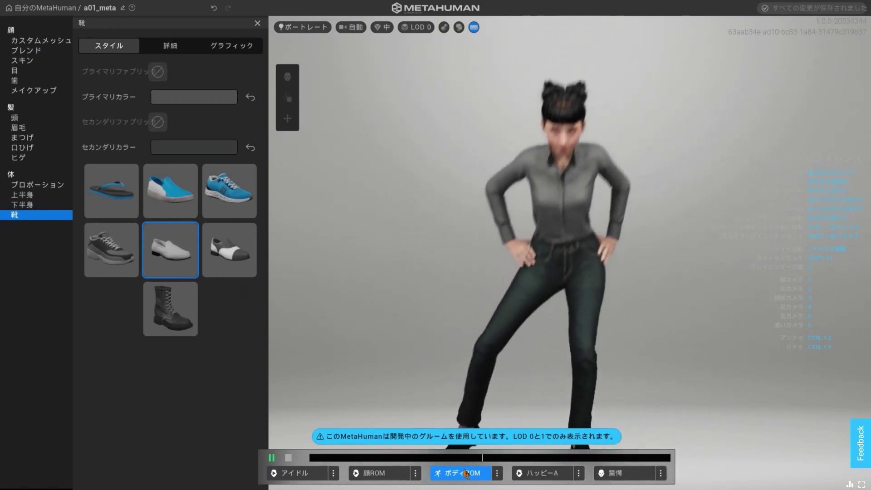
left_click(352, 480)
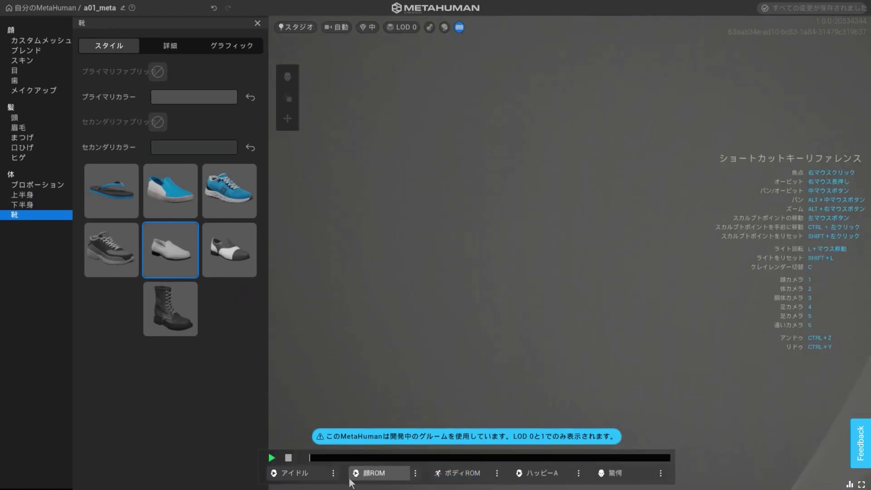